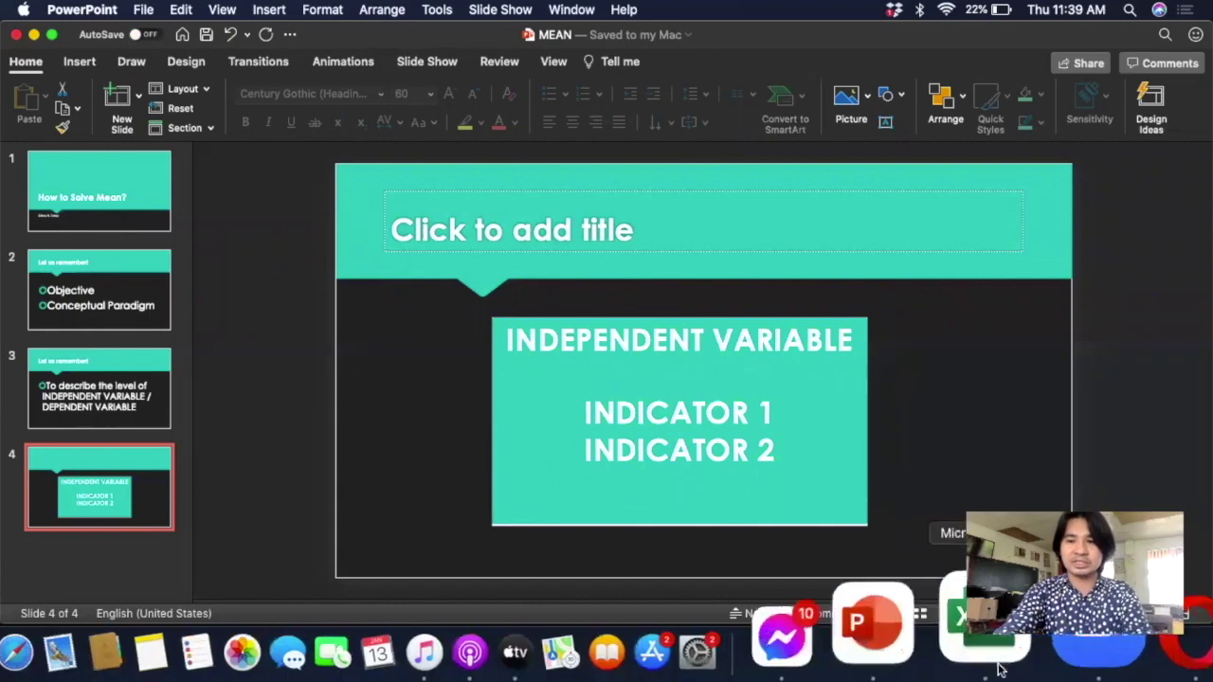
Switch to Excel and expand the MEAN workbook window to full screen.
{"action": "left_click", "coordinate": [1004, 654]}
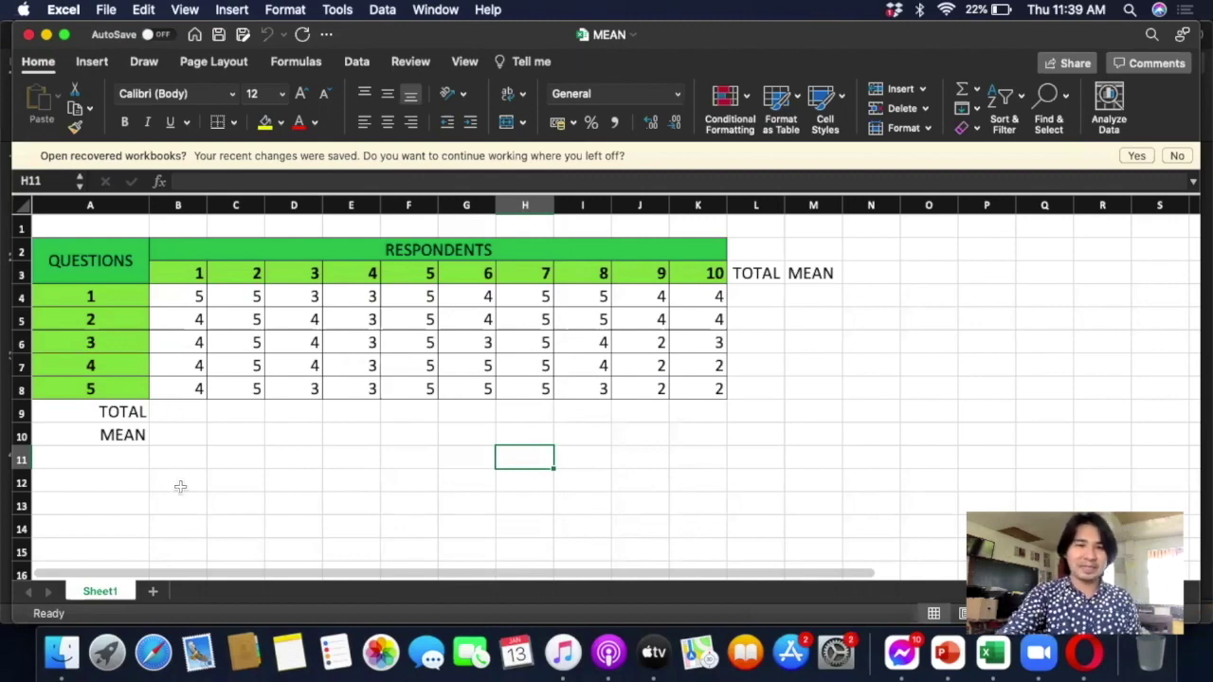
{"action": "left_click", "coordinate": [64, 36]}
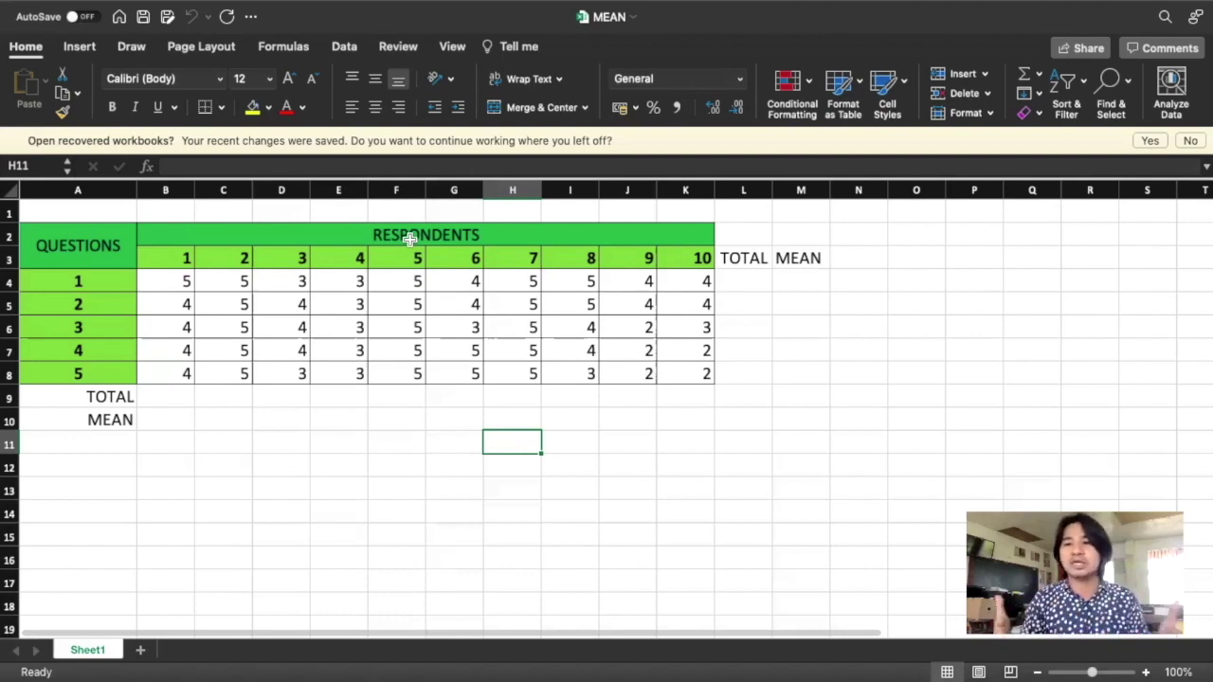
Examine the RESPONDENTS heading and its numbered columns from respondent 1 to respondent 10.
{"action": "left_click", "coordinate": [177, 256]}
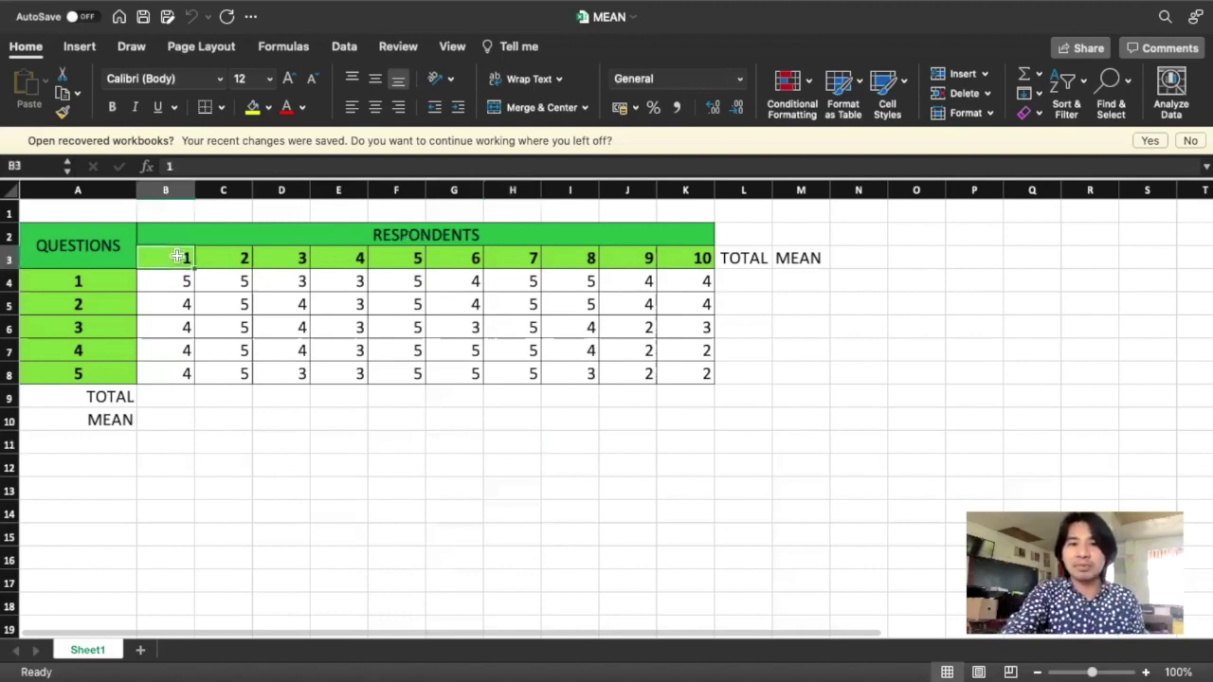
{"action": "left_click", "coordinate": [685, 260]}
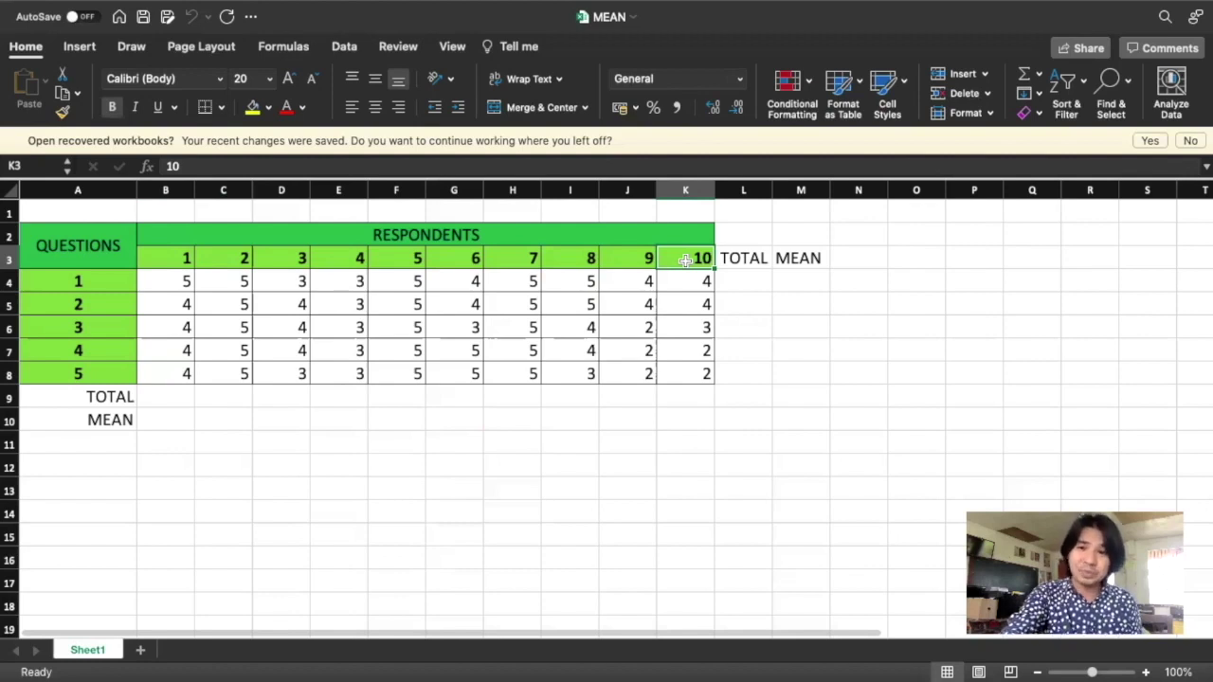
{"action": "left_click", "coordinate": [507, 235]}
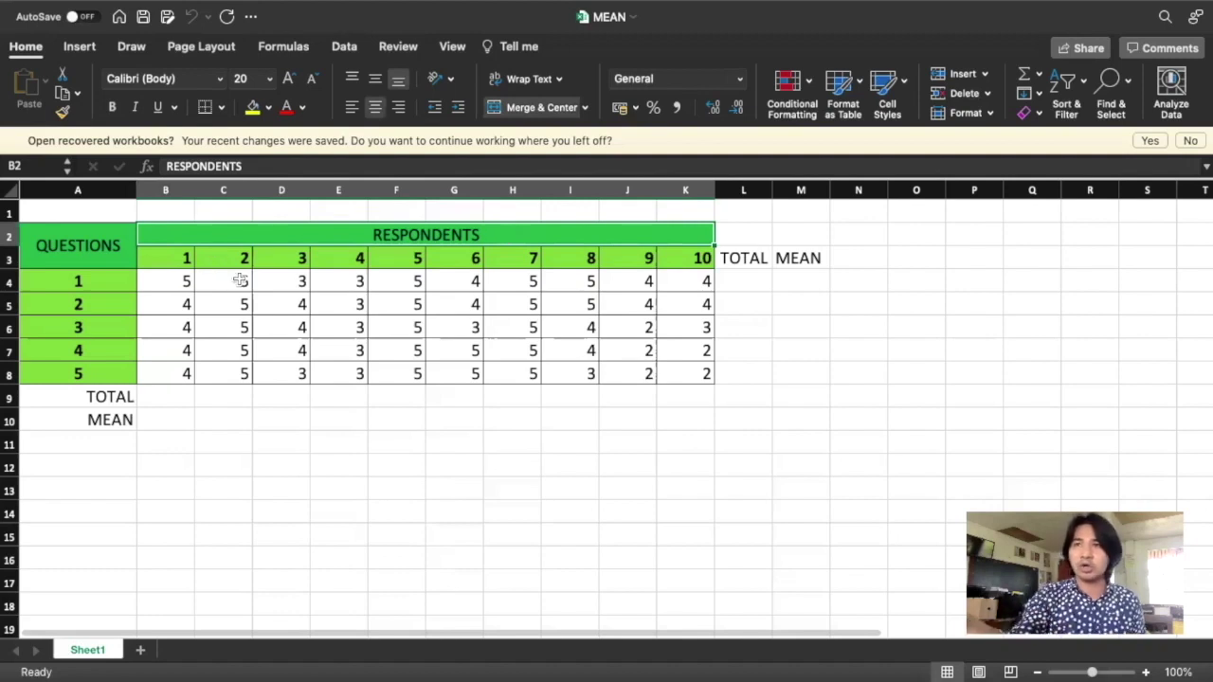
{"action": "left_click", "coordinate": [159, 258]}
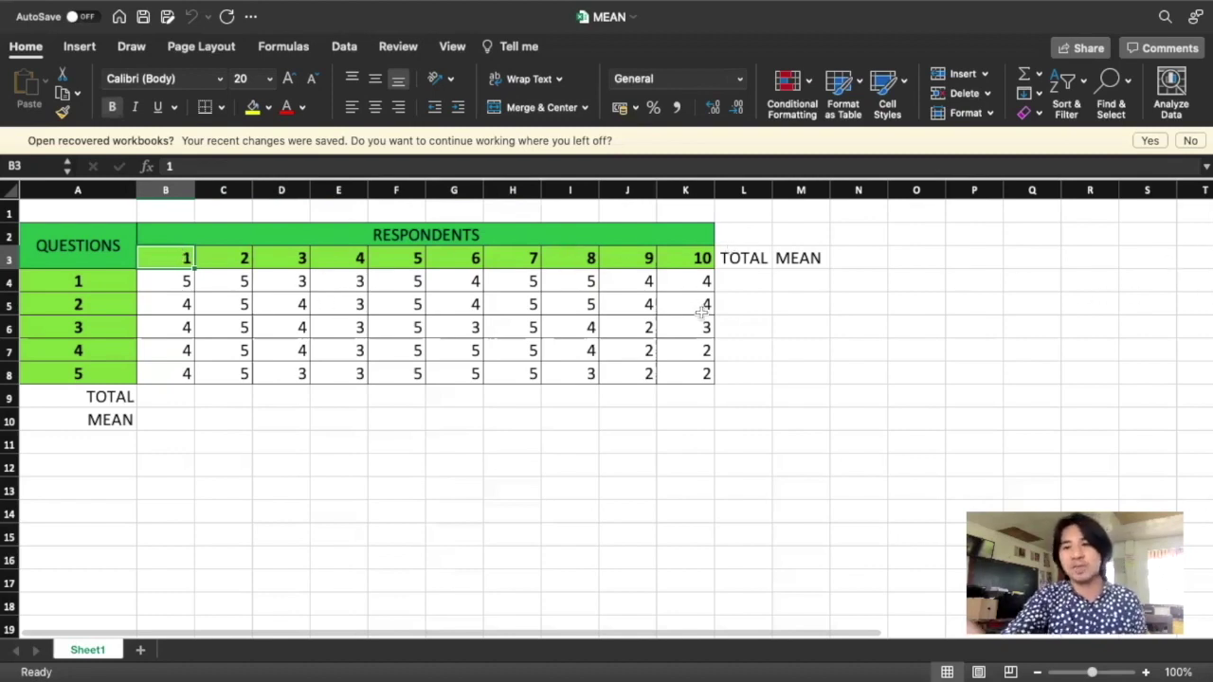
{"action": "left_click", "coordinate": [692, 258]}
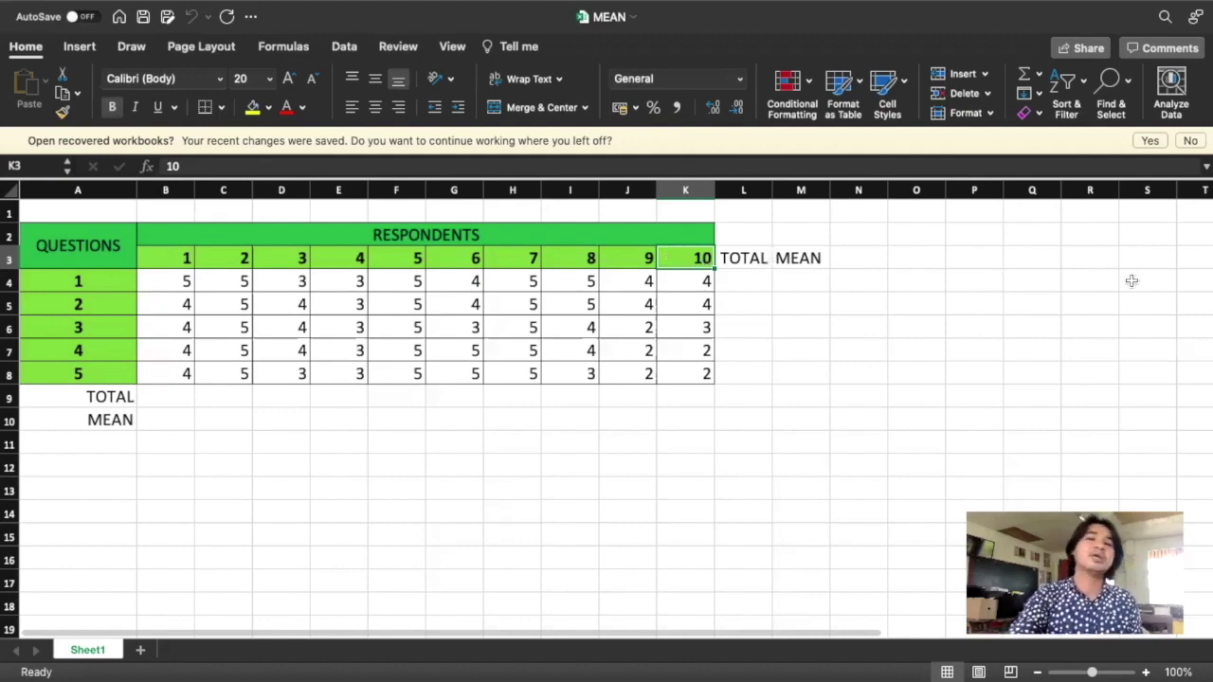
Examine respondent 1's answers to questions 1 to 5 in cells B4 to B8.
{"action": "left_click", "coordinate": [180, 284]}
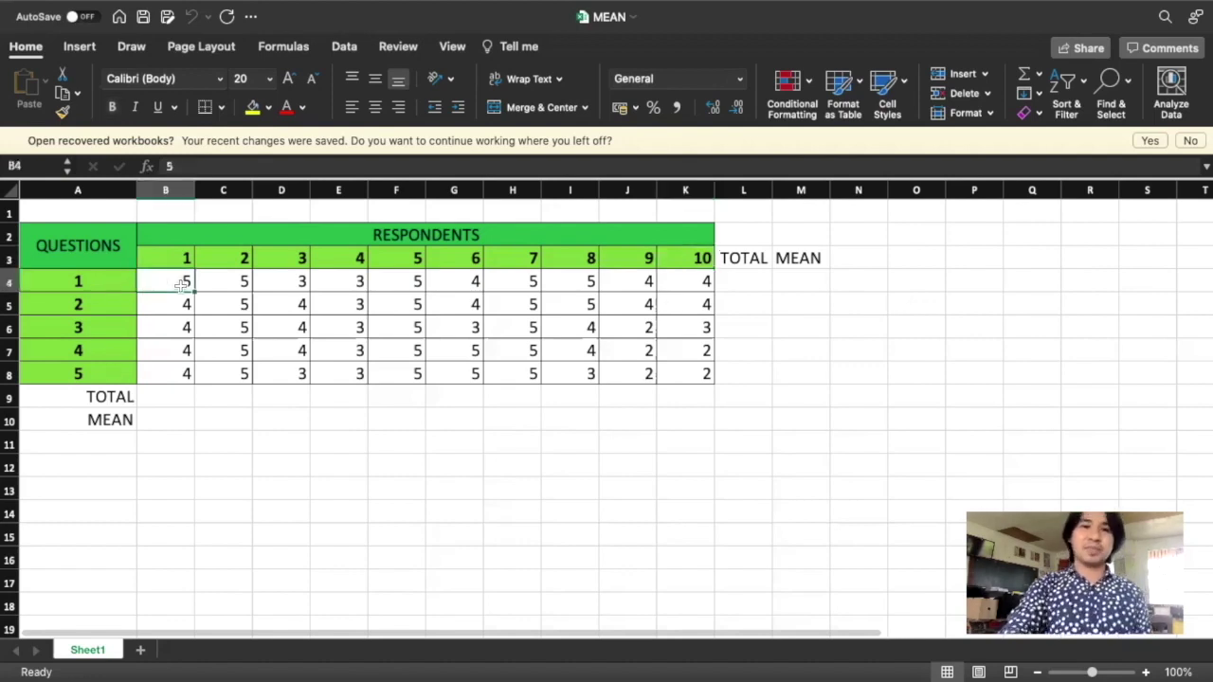
{"action": "left_click", "coordinate": [108, 287]}
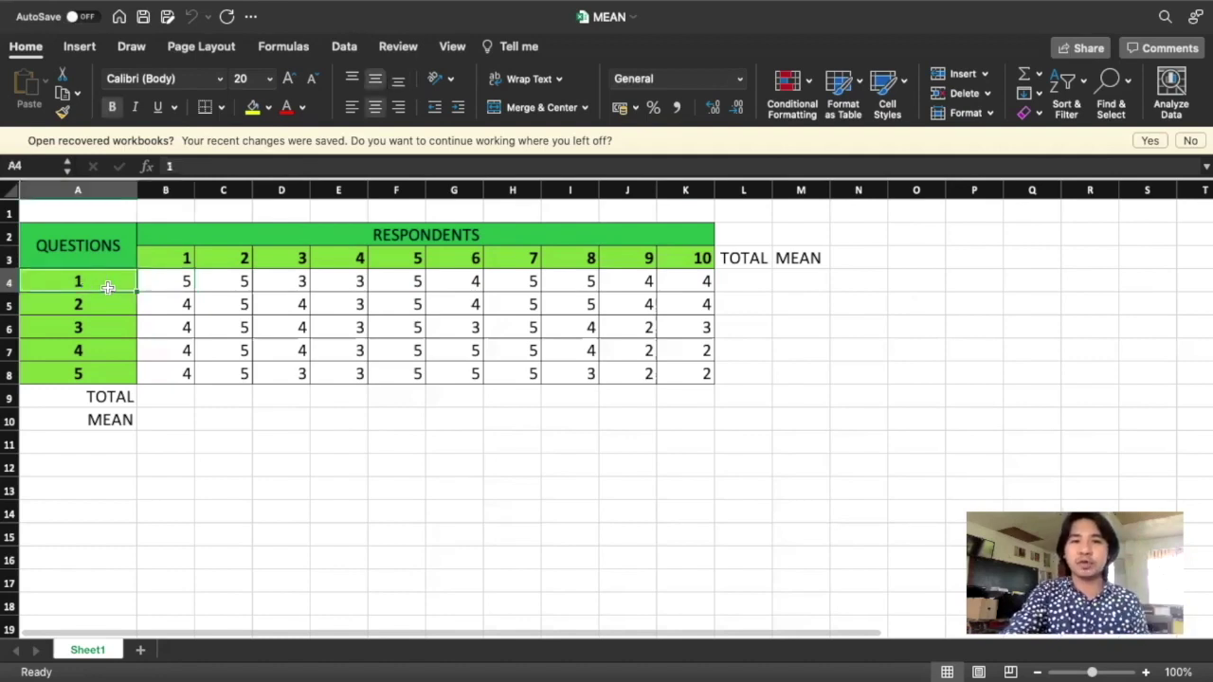
{"action": "left_click", "coordinate": [175, 256]}
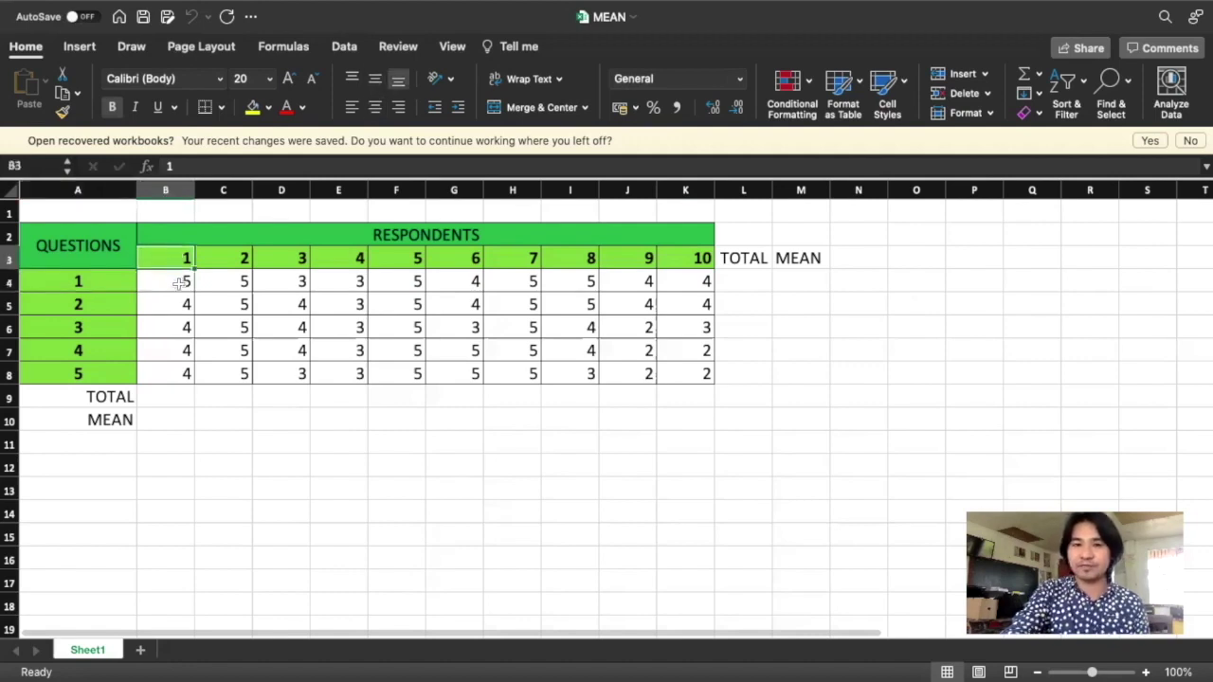
{"action": "left_click", "coordinate": [180, 283]}
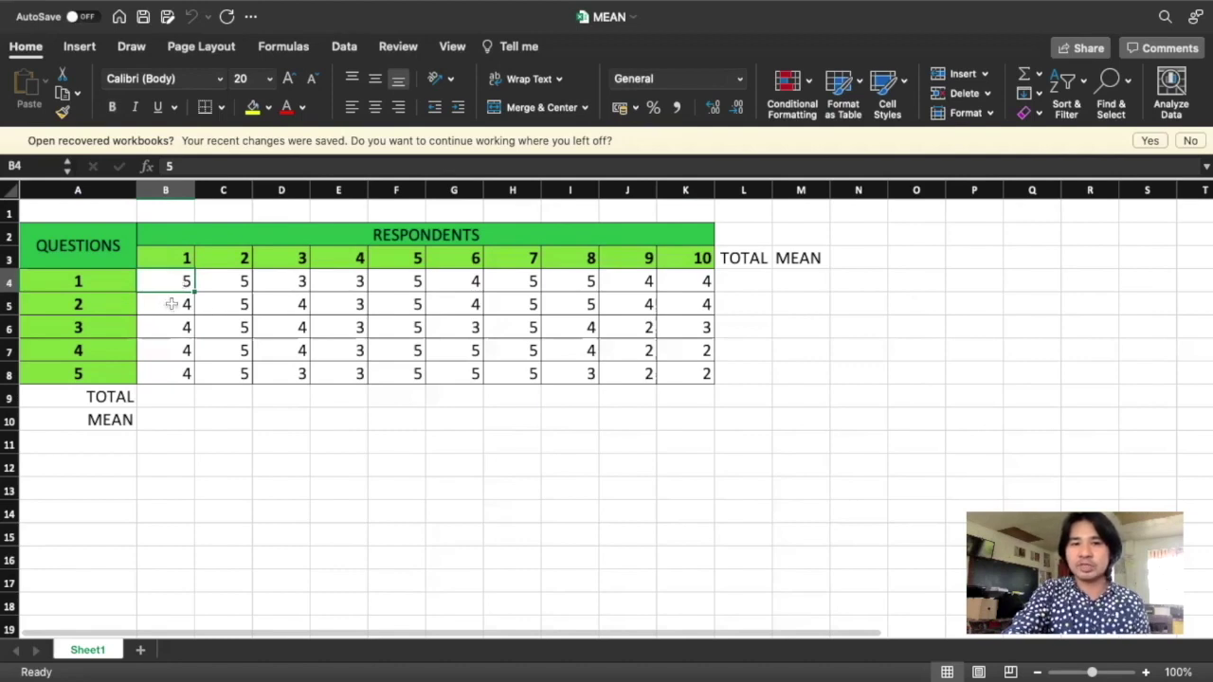
{"action": "left_click", "coordinate": [171, 304]}
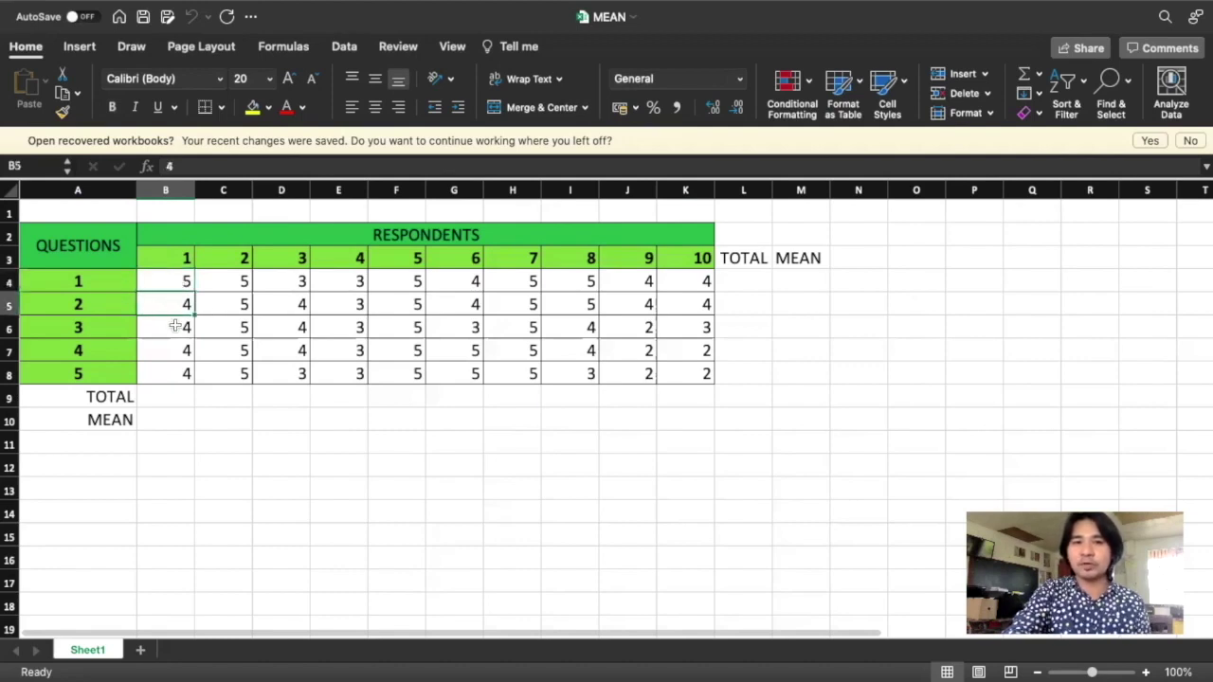
{"action": "left_click", "coordinate": [175, 326]}
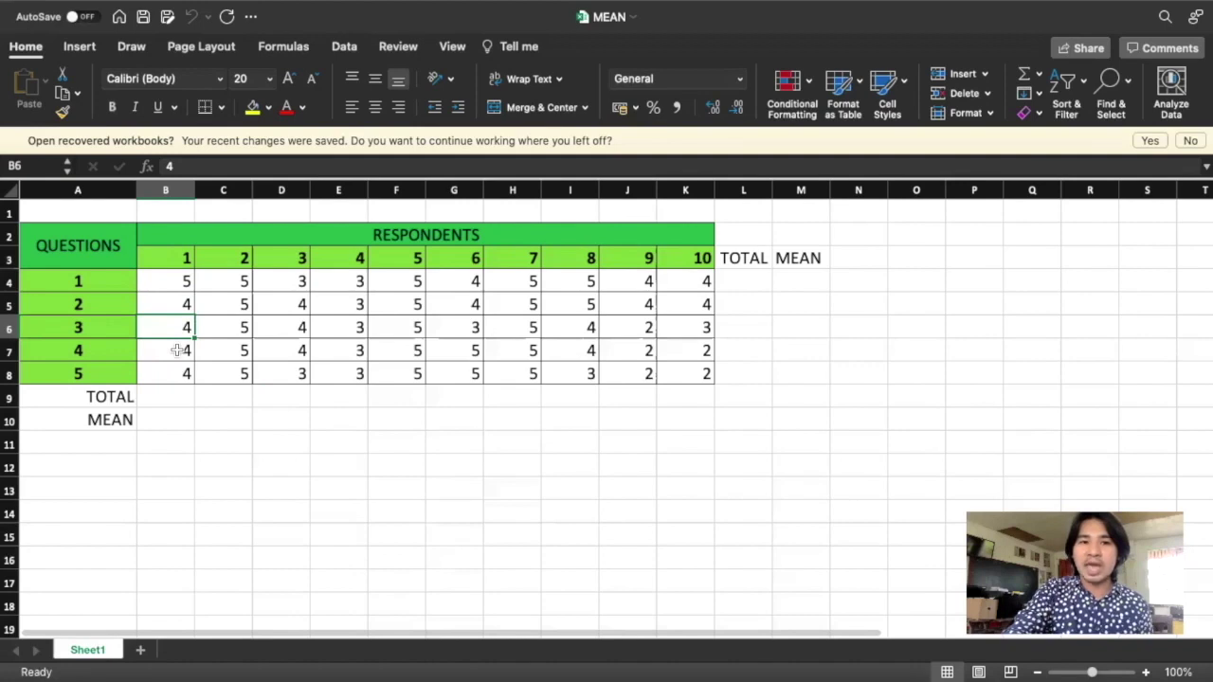
{"action": "left_click", "coordinate": [178, 351]}
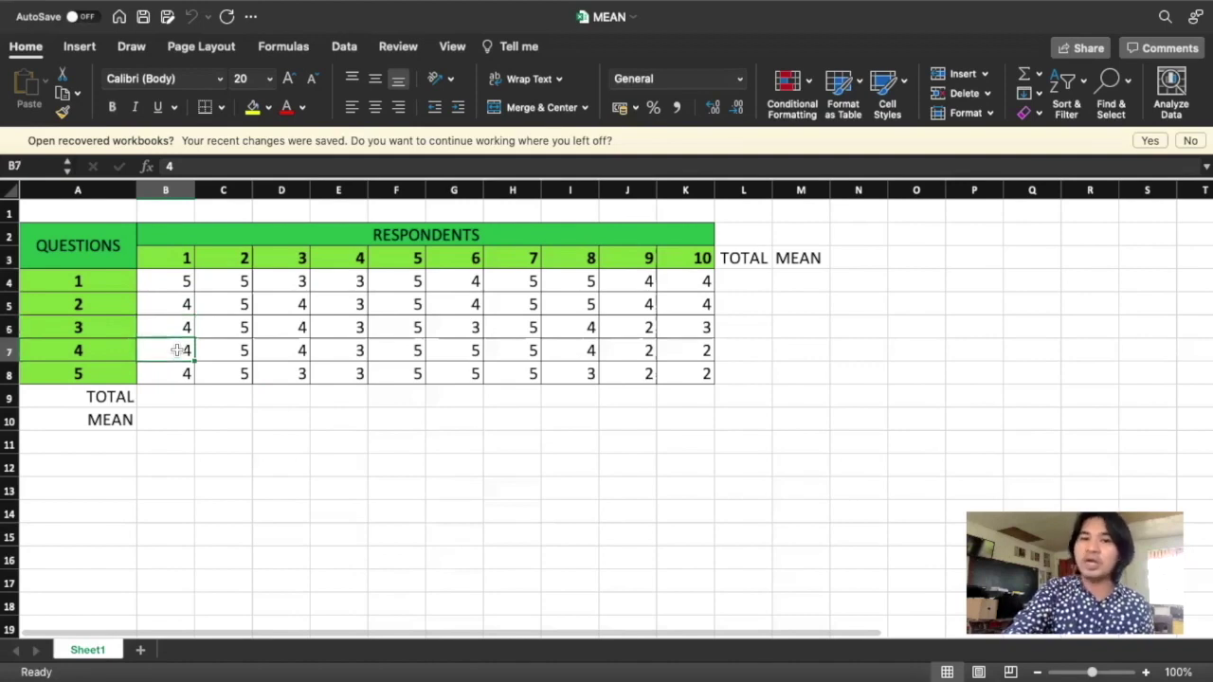
{"action": "left_click", "coordinate": [176, 373]}
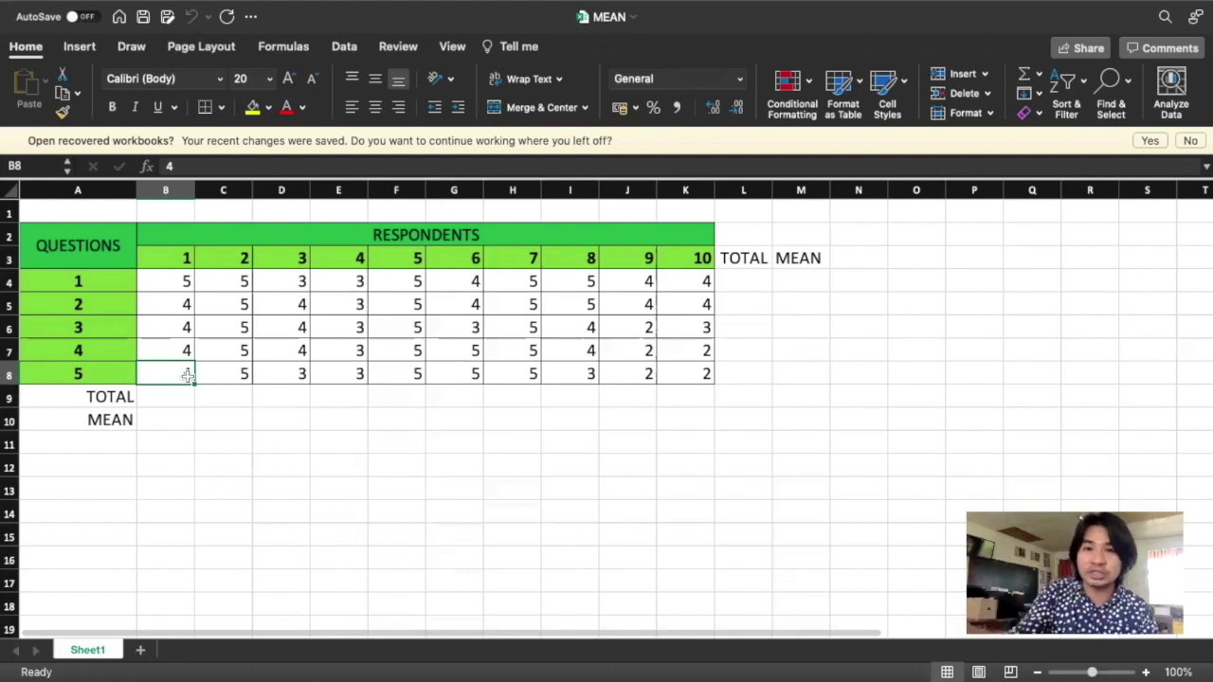
Examine the columns of respondents 2 and 3, reading respondent 3's answers to all five questions.
{"action": "left_click", "coordinate": [240, 262]}
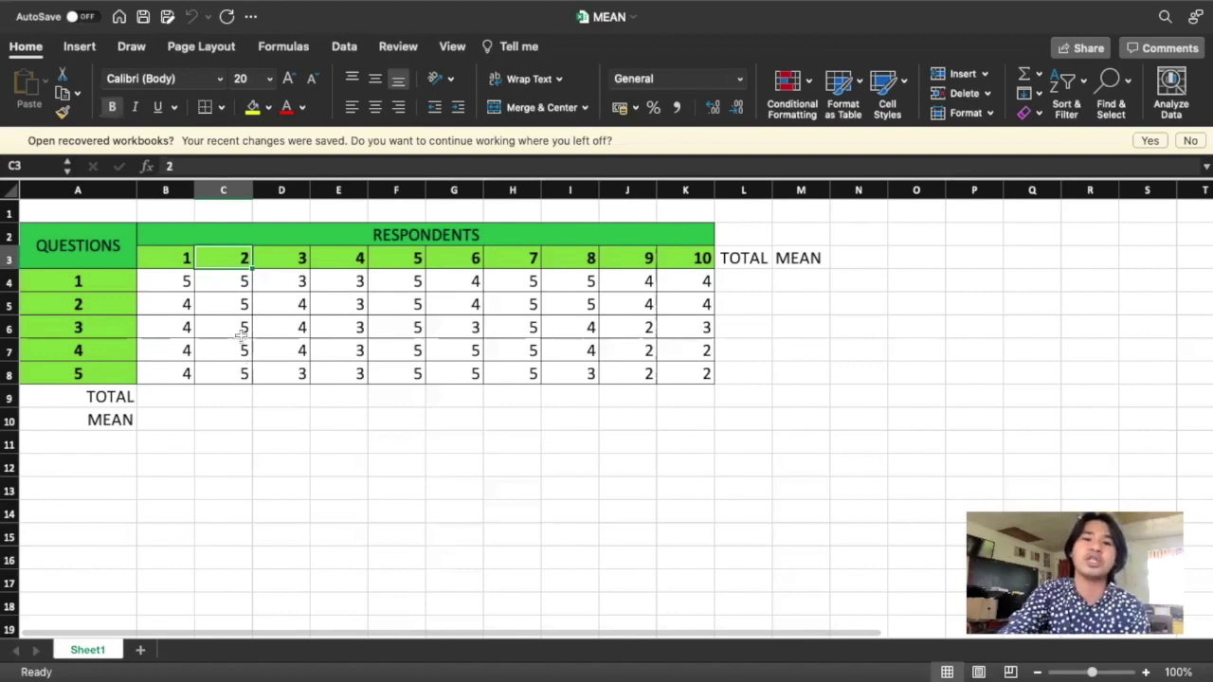
{"action": "left_click", "coordinate": [300, 258]}
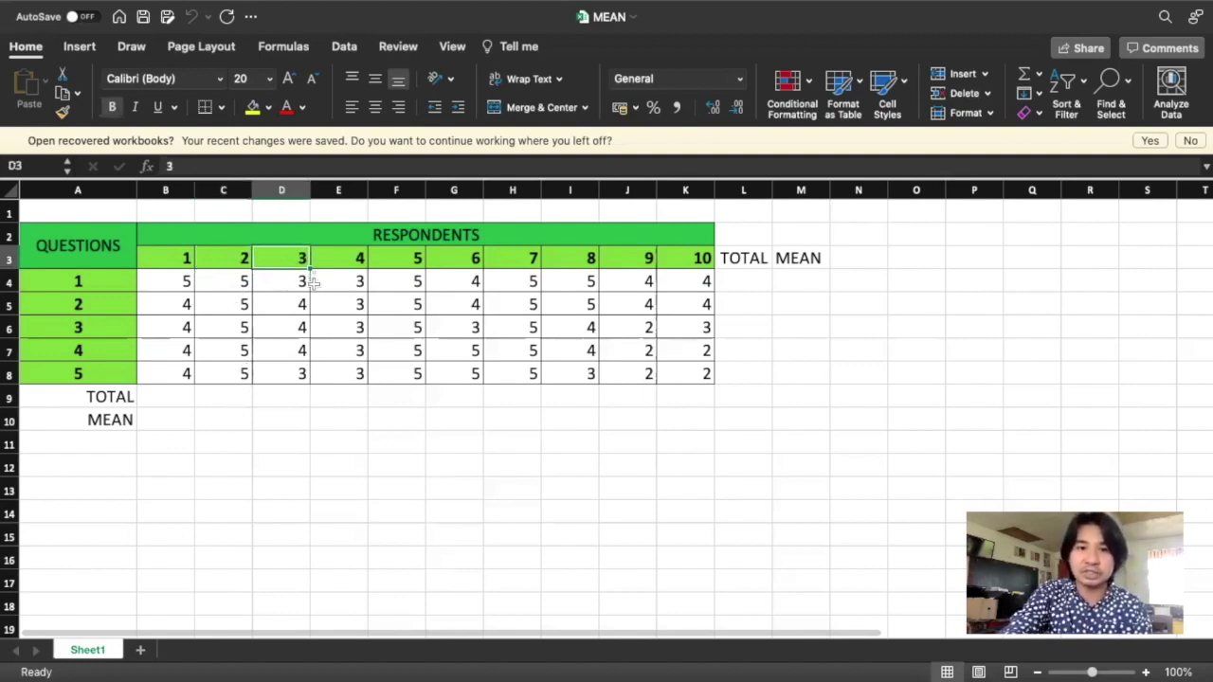
{"action": "left_click", "coordinate": [288, 283]}
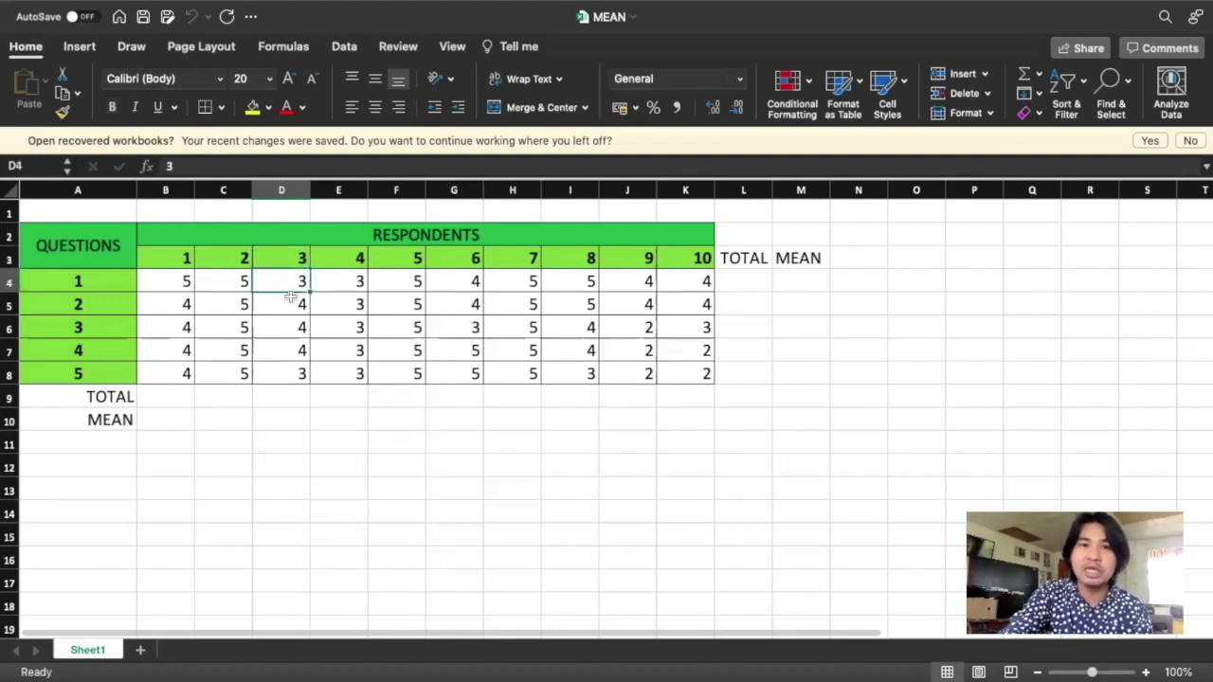
{"action": "left_click", "coordinate": [291, 304]}
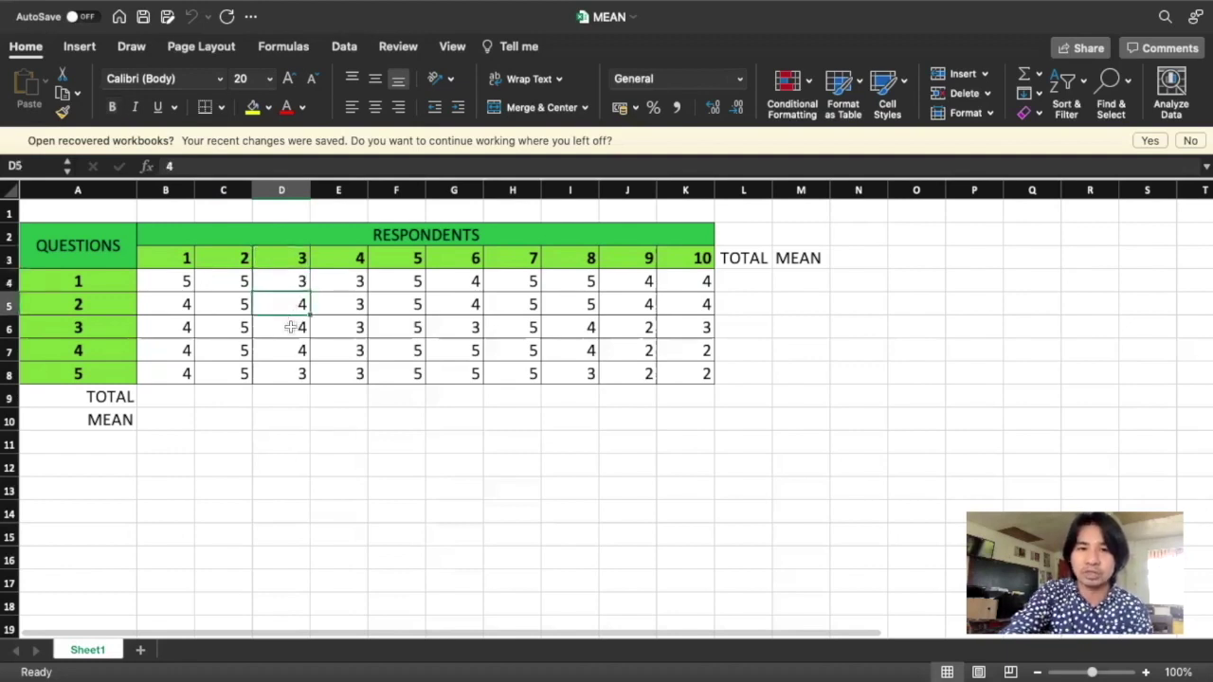
{"action": "left_click", "coordinate": [291, 327]}
{"action": "left_click", "coordinate": [293, 350]}
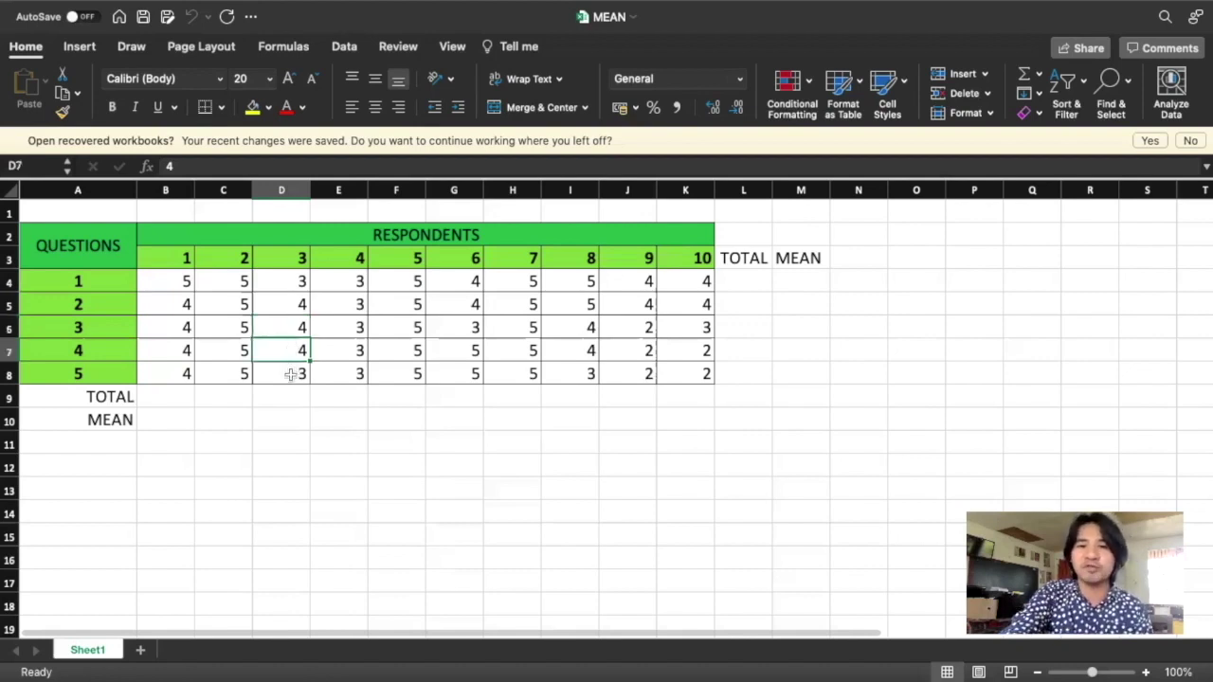
{"action": "left_click", "coordinate": [291, 374]}
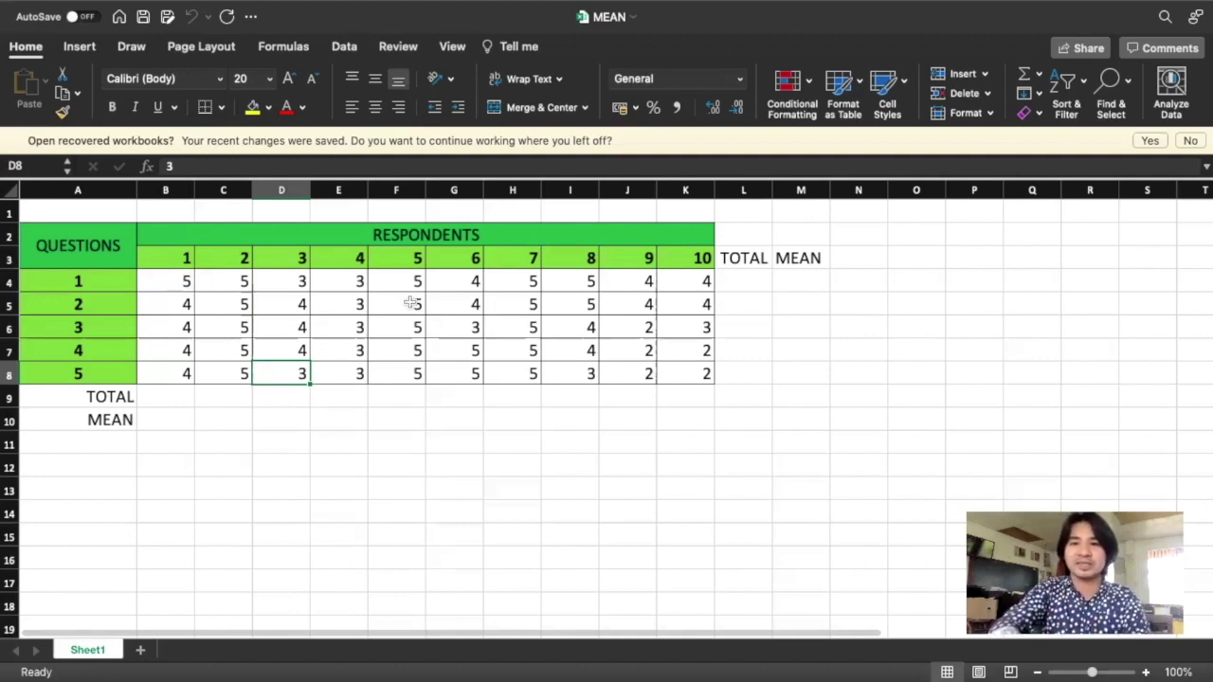
{"action": "left_click", "coordinate": [734, 281]}
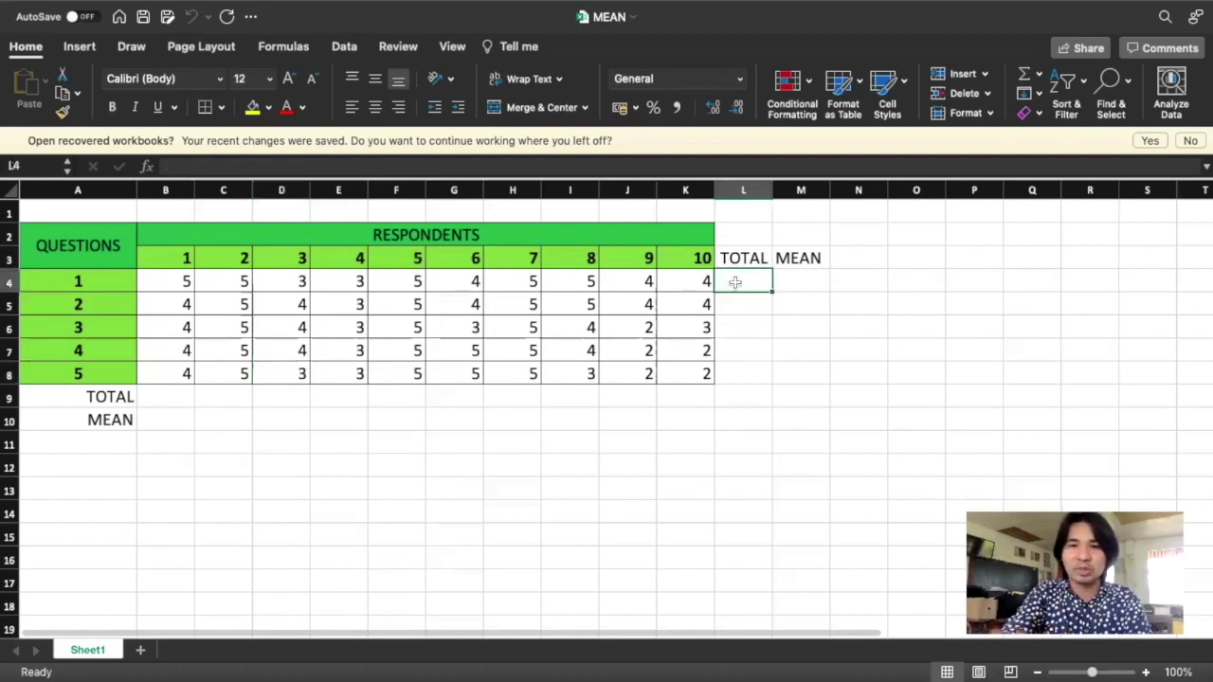
{"action": "left_click", "coordinate": [80, 282]}
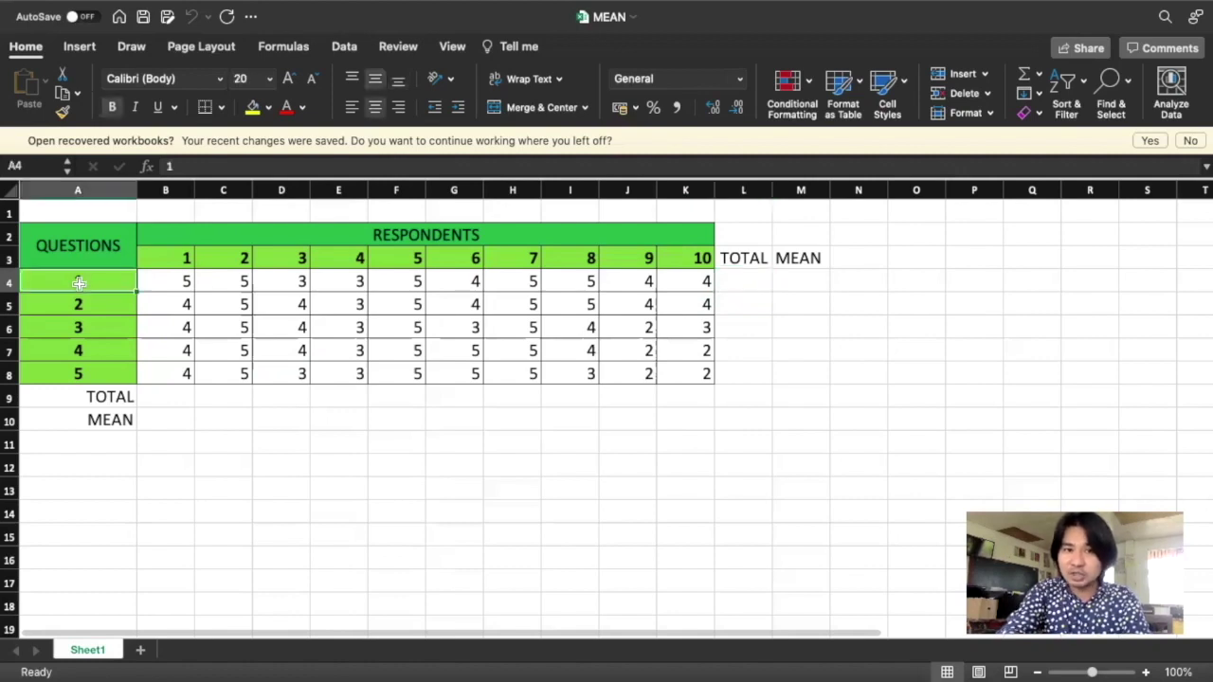
{"action": "left_click", "coordinate": [730, 277]}
{"action": "type", "text": "="}
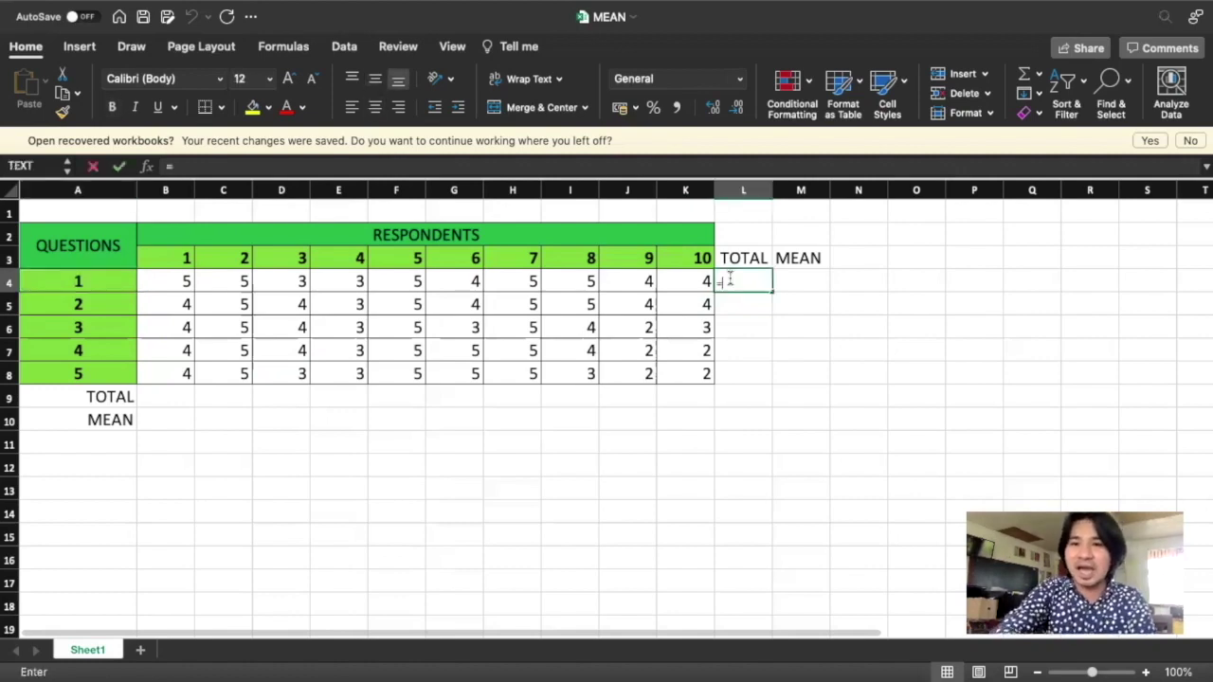
{"action": "key", "text": "BackSpace"}
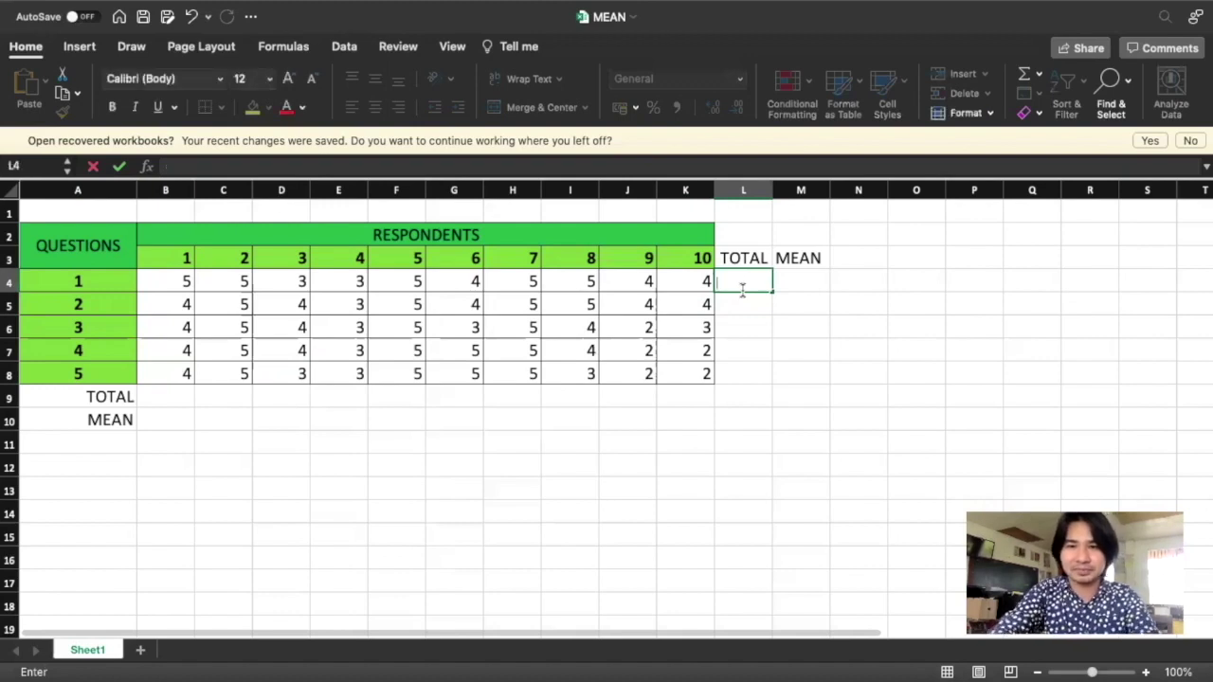
{"action": "left_click", "coordinate": [737, 277]}
{"action": "left_click", "coordinate": [835, 313]}
Set the font size of the empty TOTAL and MEAN cells L4:M8 to 36.
{"action": "left_click_drag", "start_coordinate": [749, 274], "coordinate": [801, 374]}
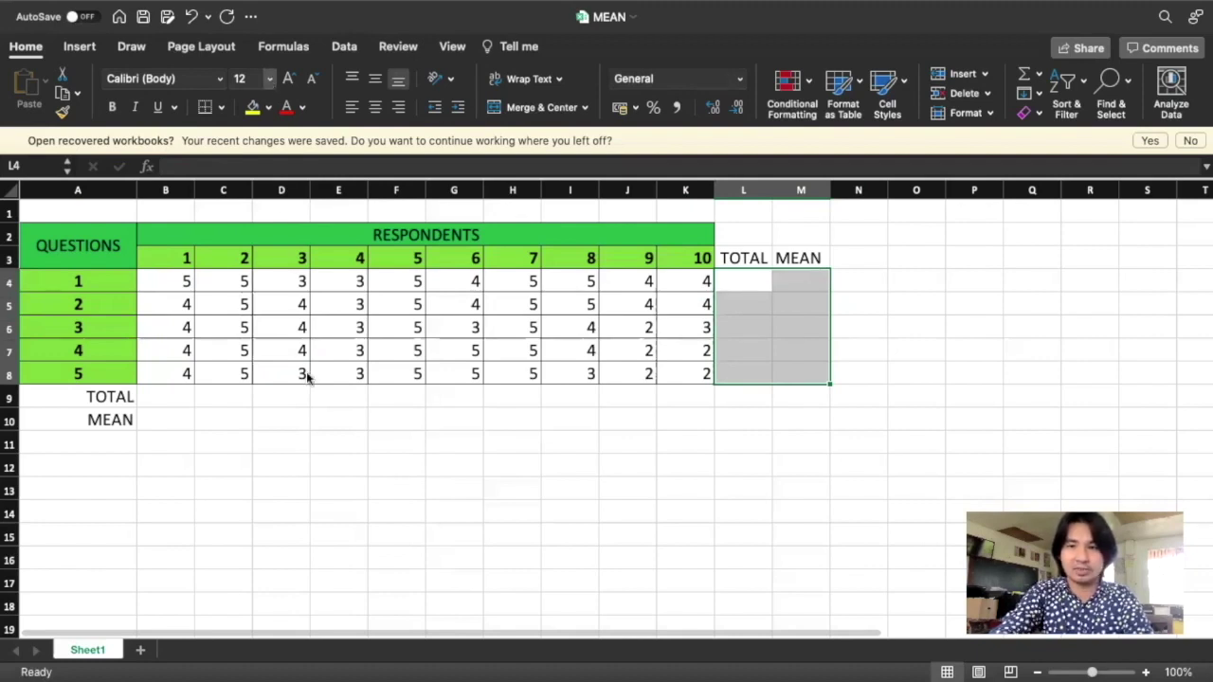
{"action": "left_click", "coordinate": [270, 78]}
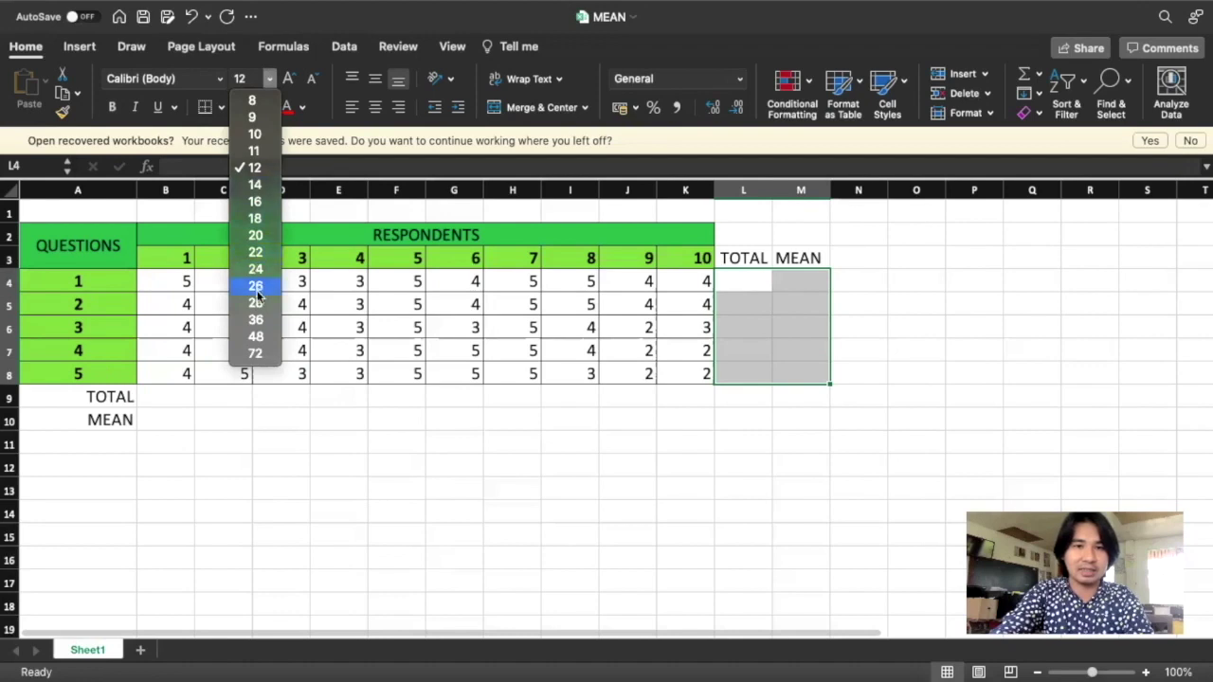
{"action": "key", "text": "Escape"}
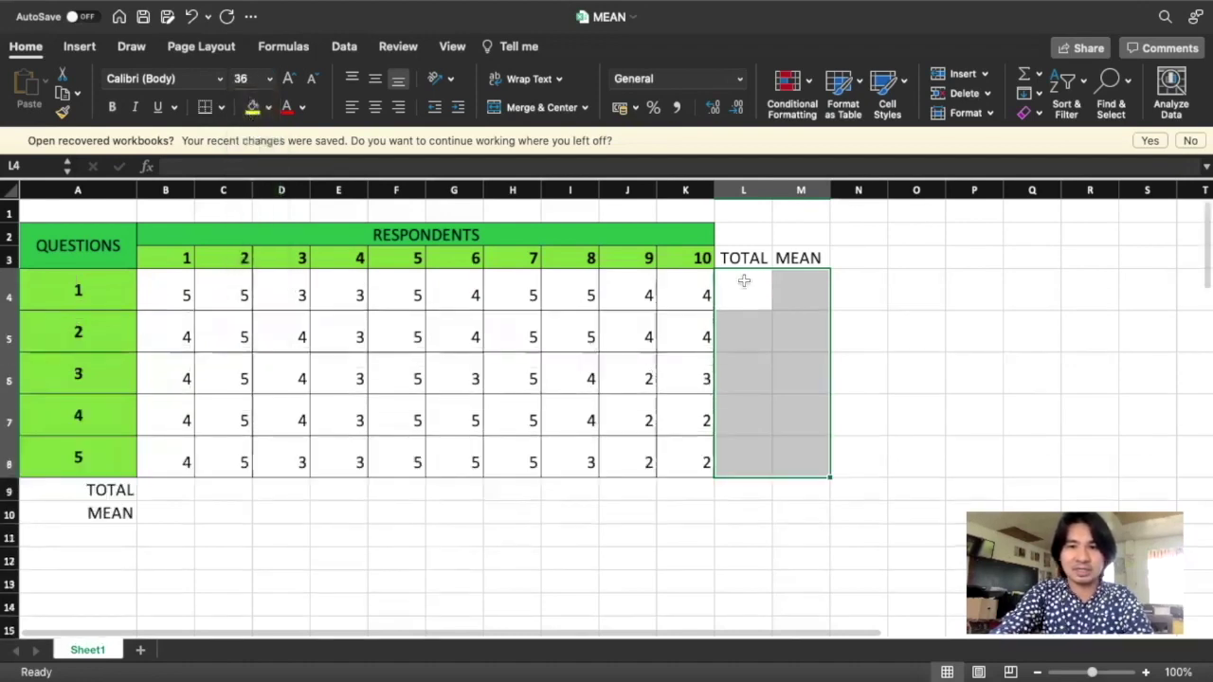
Total question 1's responses in cell L4 with the formula =SUM(B4:K4).
{"action": "left_click", "coordinate": [744, 281]}
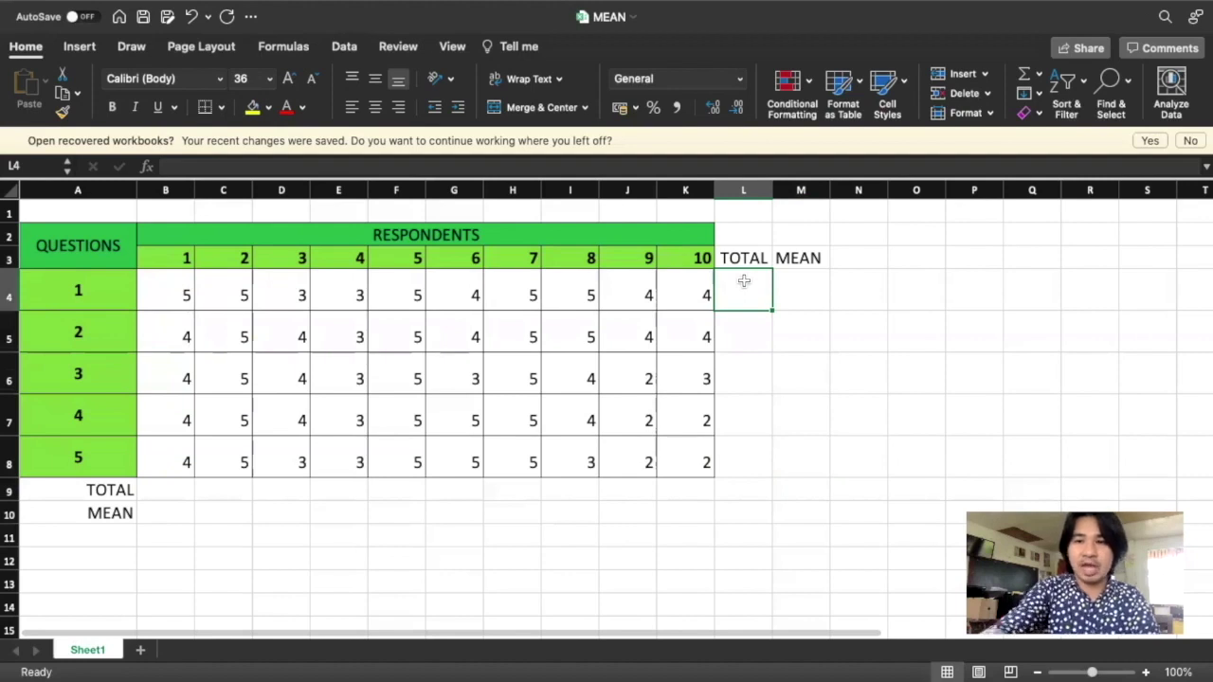
{"action": "type", "text": "="}
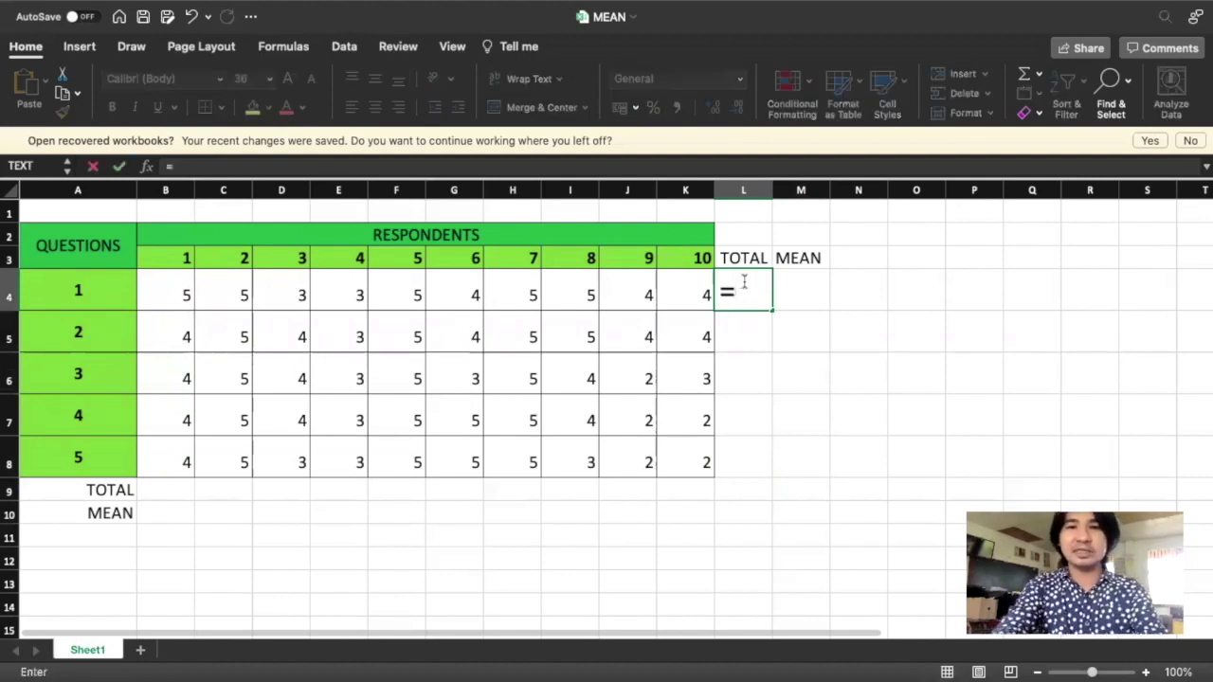
{"action": "type", "text": "sum"}
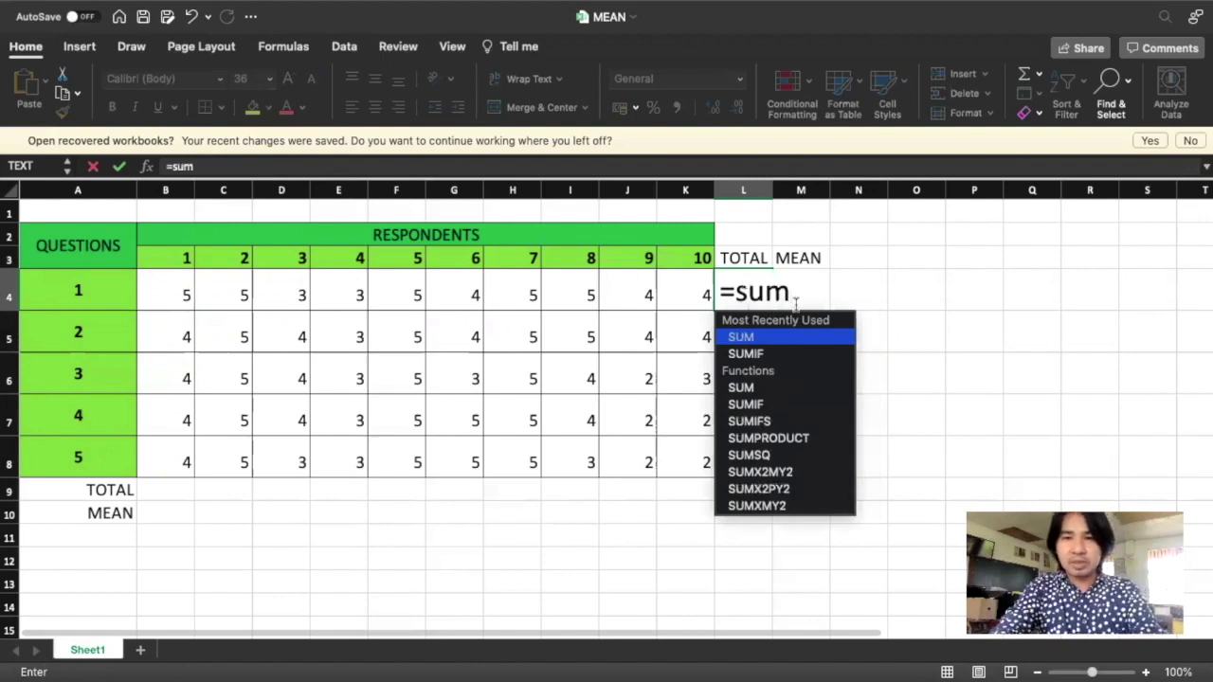
{"action": "double_click", "coordinate": [771, 337]}
{"action": "left_click", "coordinate": [777, 339]}
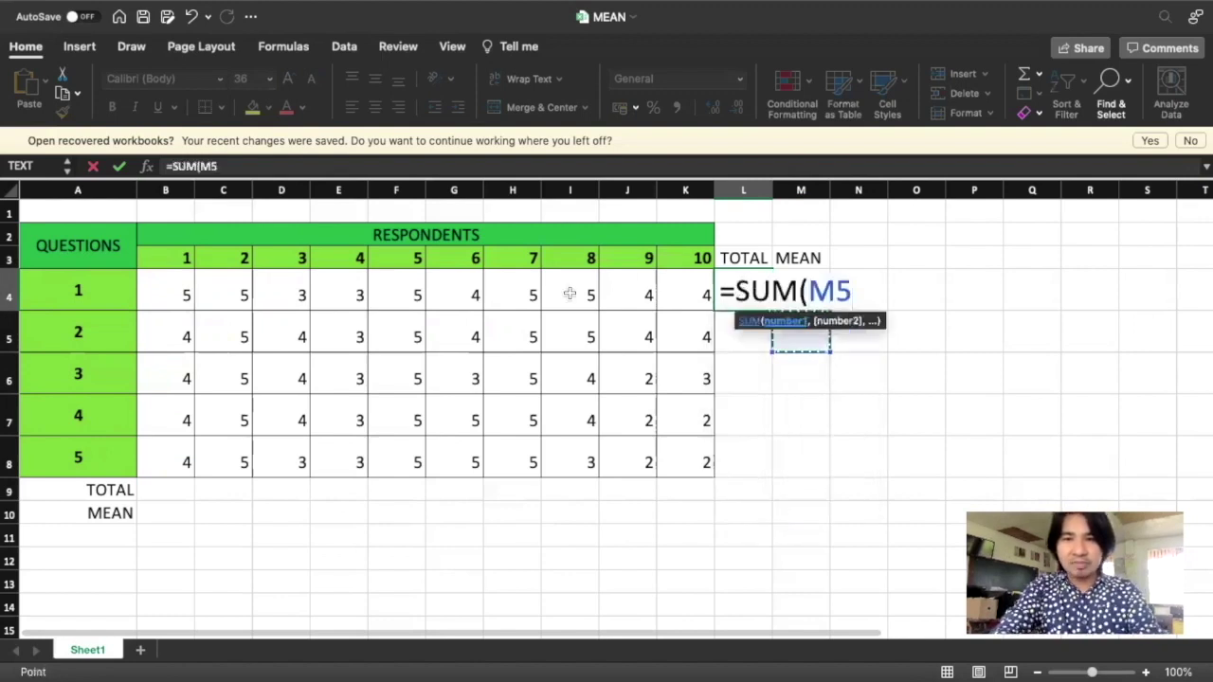
{"action": "left_click", "coordinate": [169, 295]}
{"action": "left_click_drag", "start_coordinate": [170, 295], "coordinate": [669, 304]}
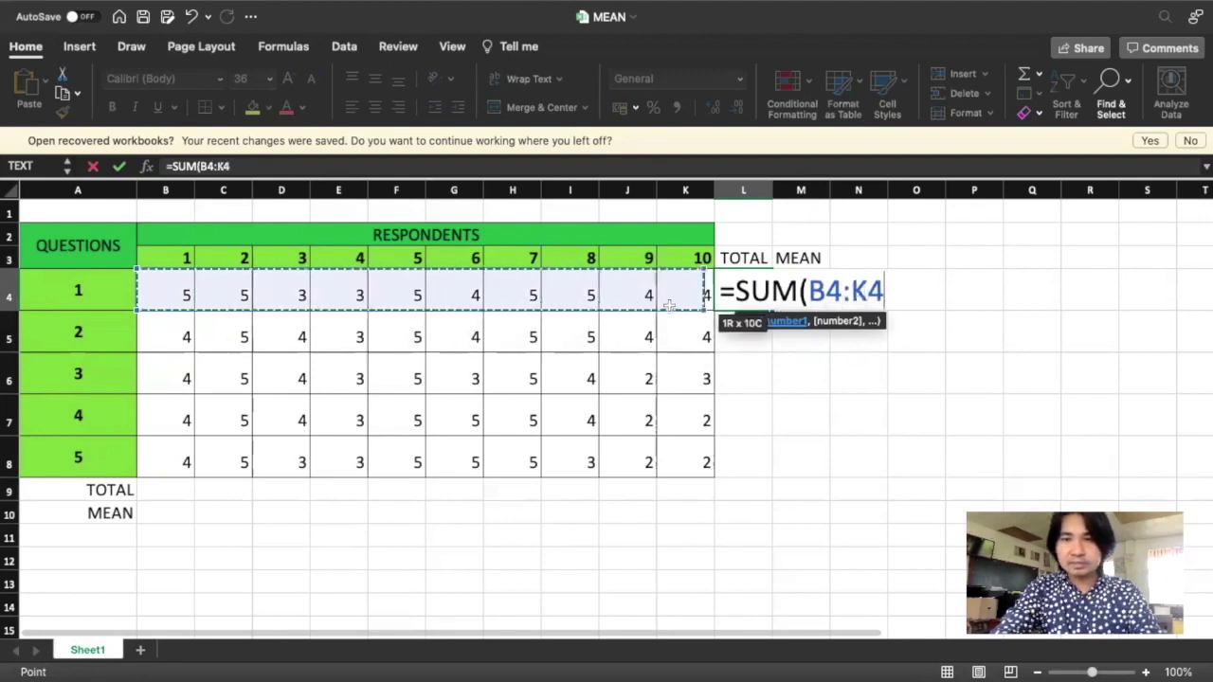
{"action": "type", "text": ")"}
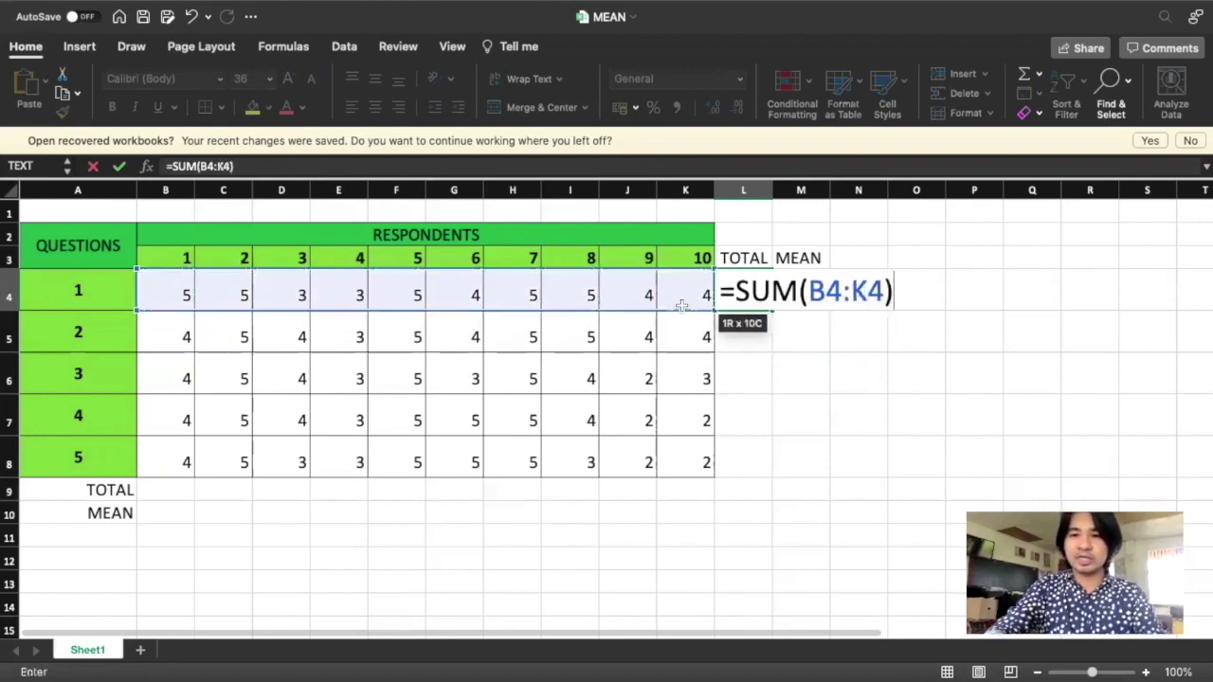
{"action": "key", "text": "Return"}
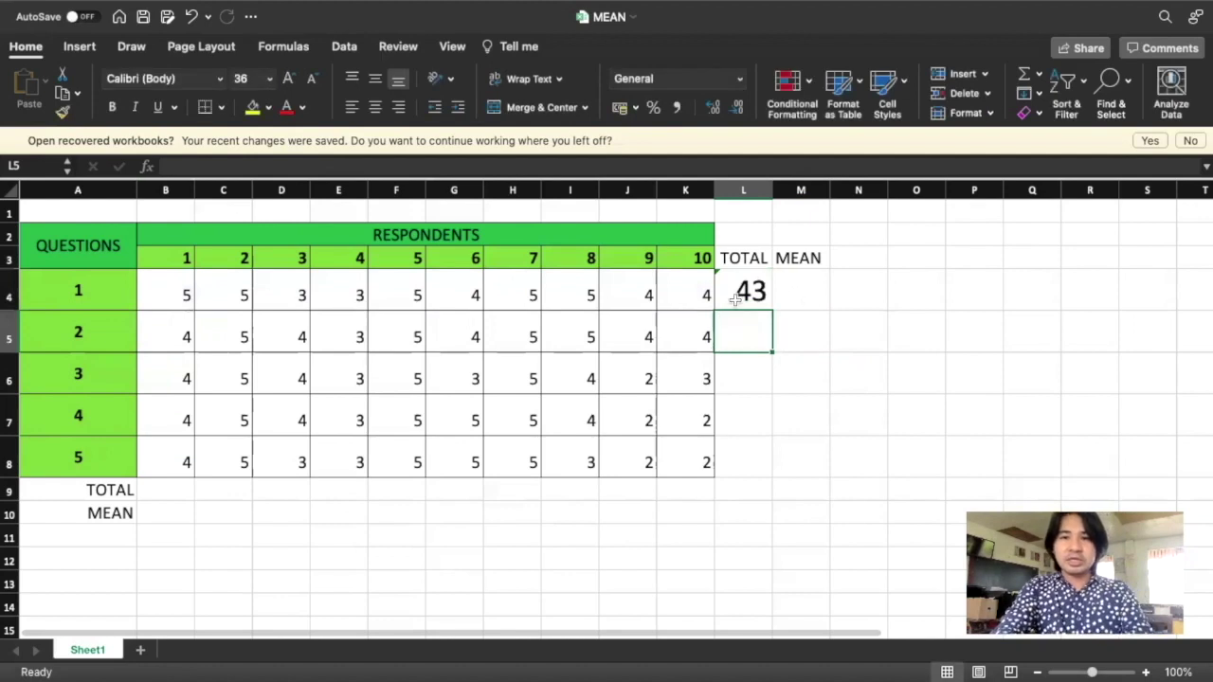
Calculate question 1's mean in cell M4 with the formula =L4/10.
{"action": "left_click", "coordinate": [735, 299]}
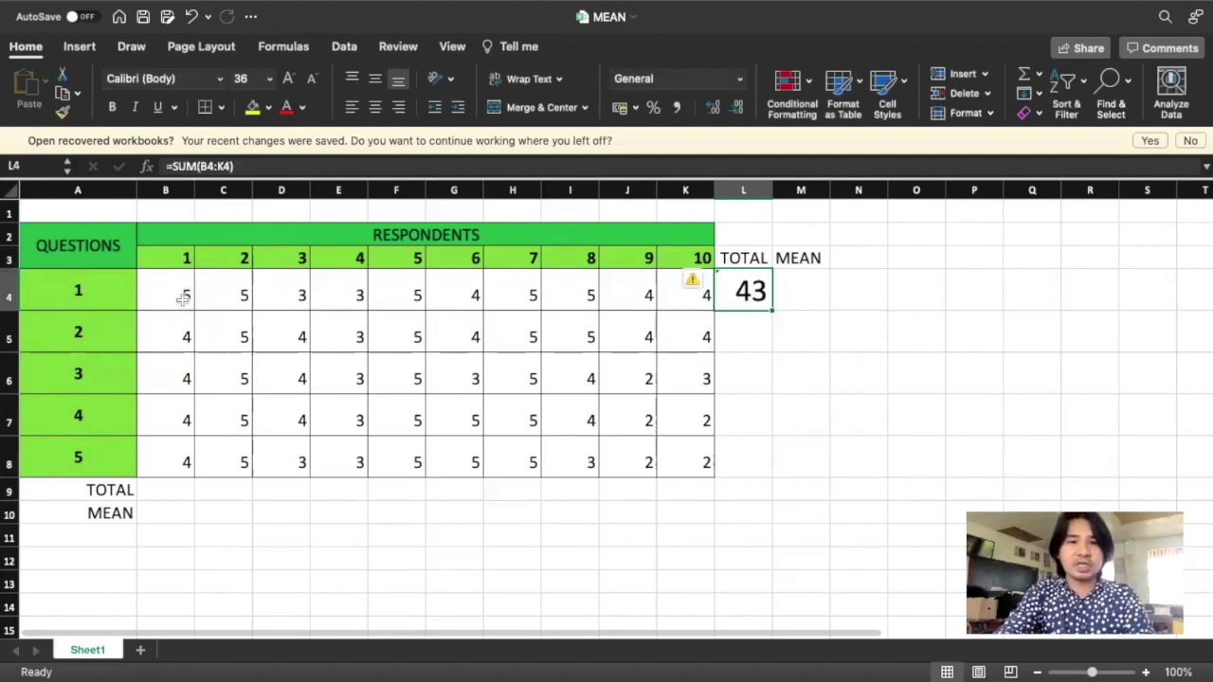
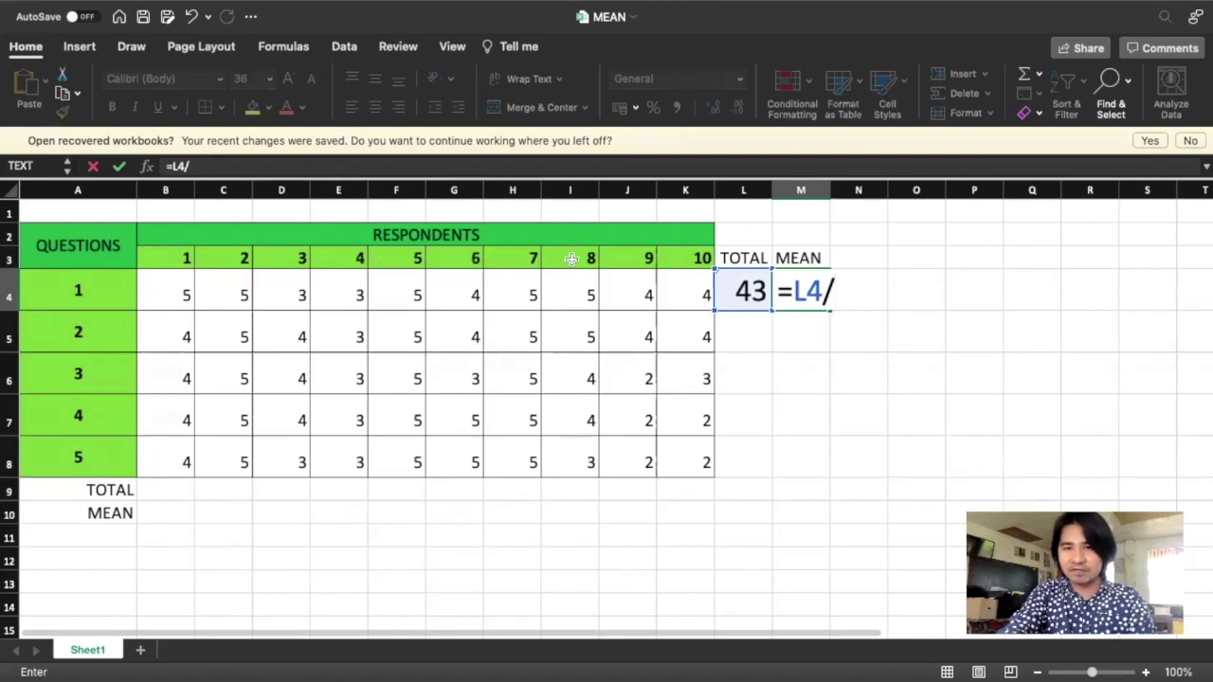
{"action": "type", "text": "10"}
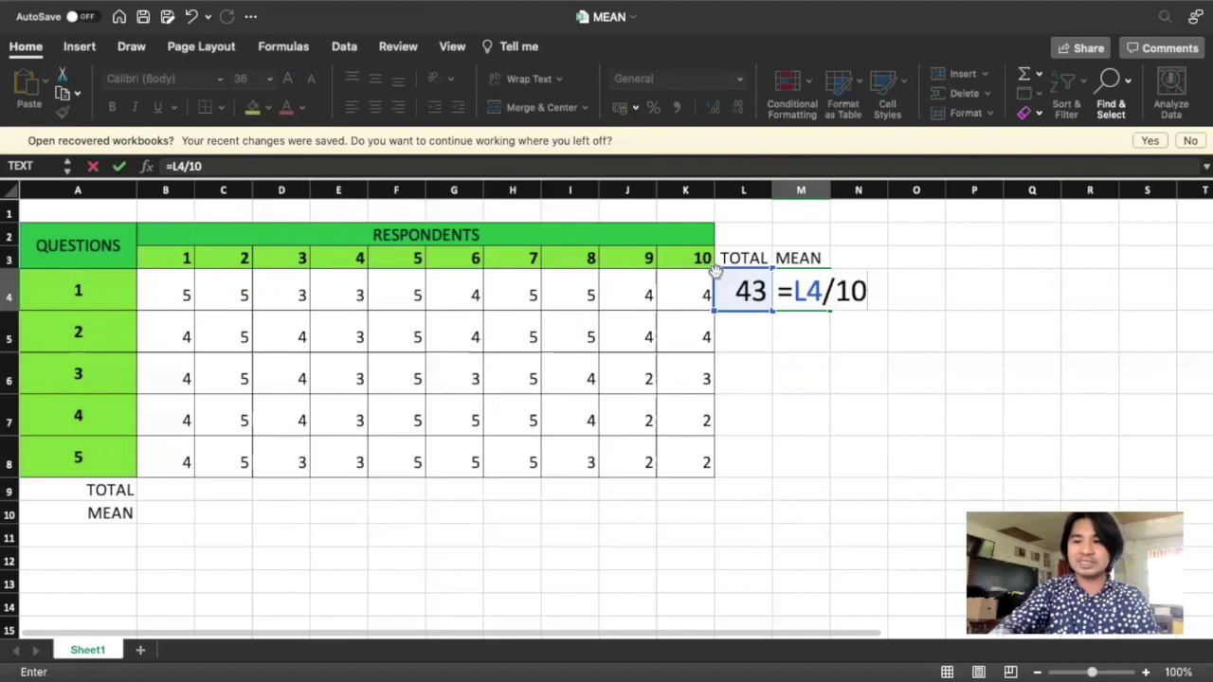
{"action": "key", "text": "Return"}
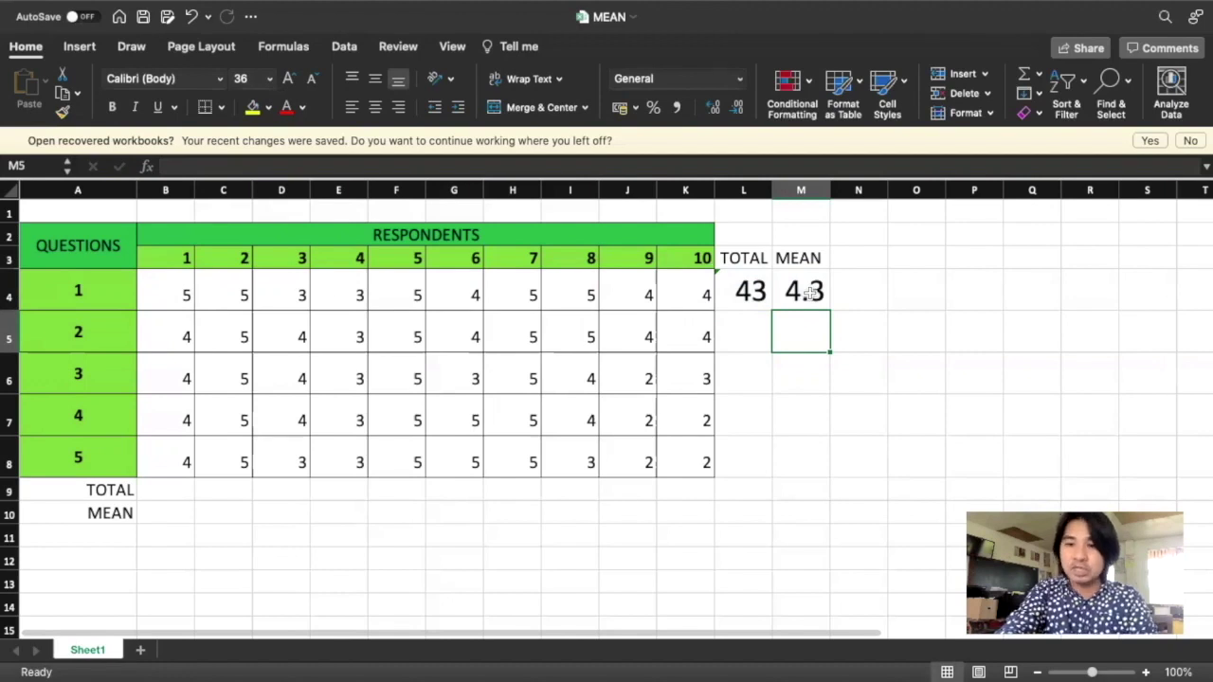
Copy question 1's total and mean formulas down through question 5, clearing the surplus result in cell M9.
{"action": "left_click", "coordinate": [749, 298]}
{"action": "left_click_drag", "start_coordinate": [772, 312], "coordinate": [772, 465]}
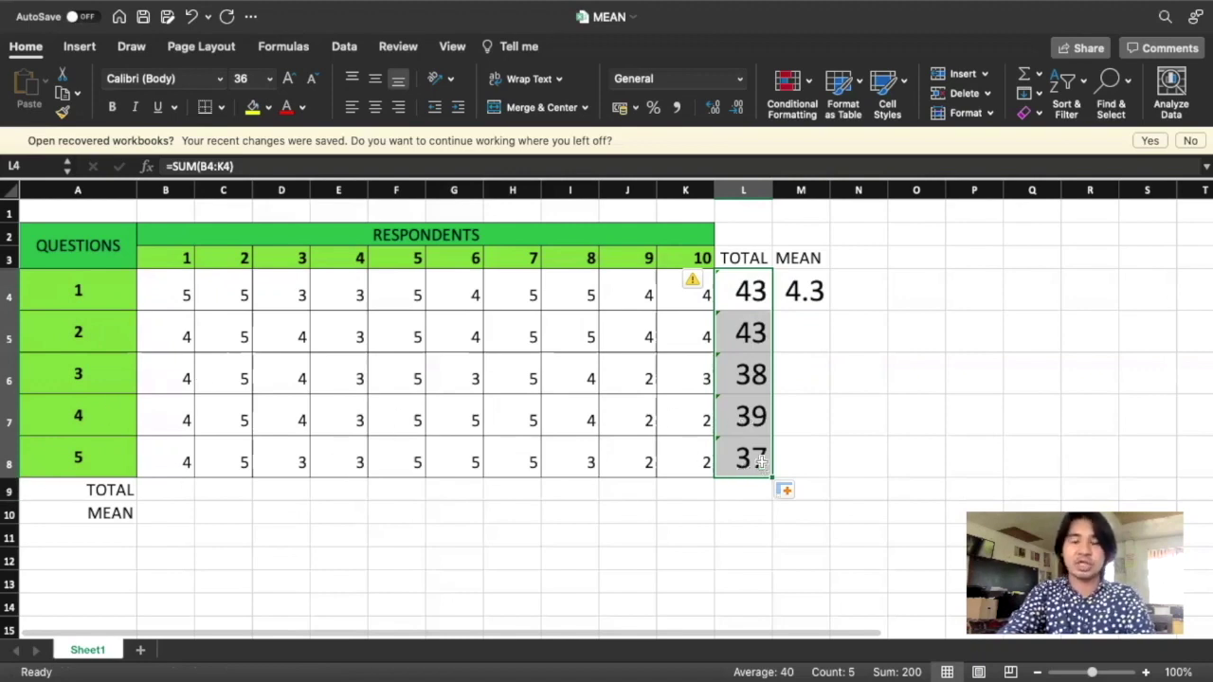
{"action": "left_click", "coordinate": [802, 295]}
{"action": "left_click_drag", "start_coordinate": [830, 311], "coordinate": [839, 490]}
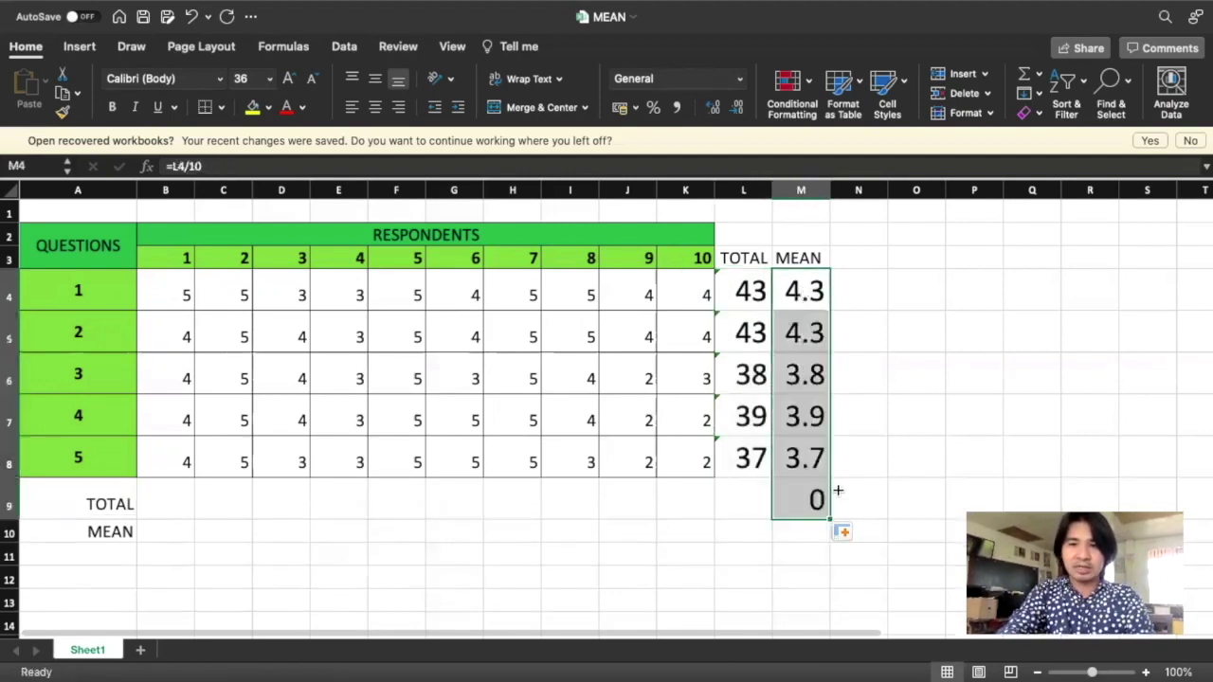
{"action": "left_click", "coordinate": [810, 491]}
{"action": "key", "text": "Delete"}
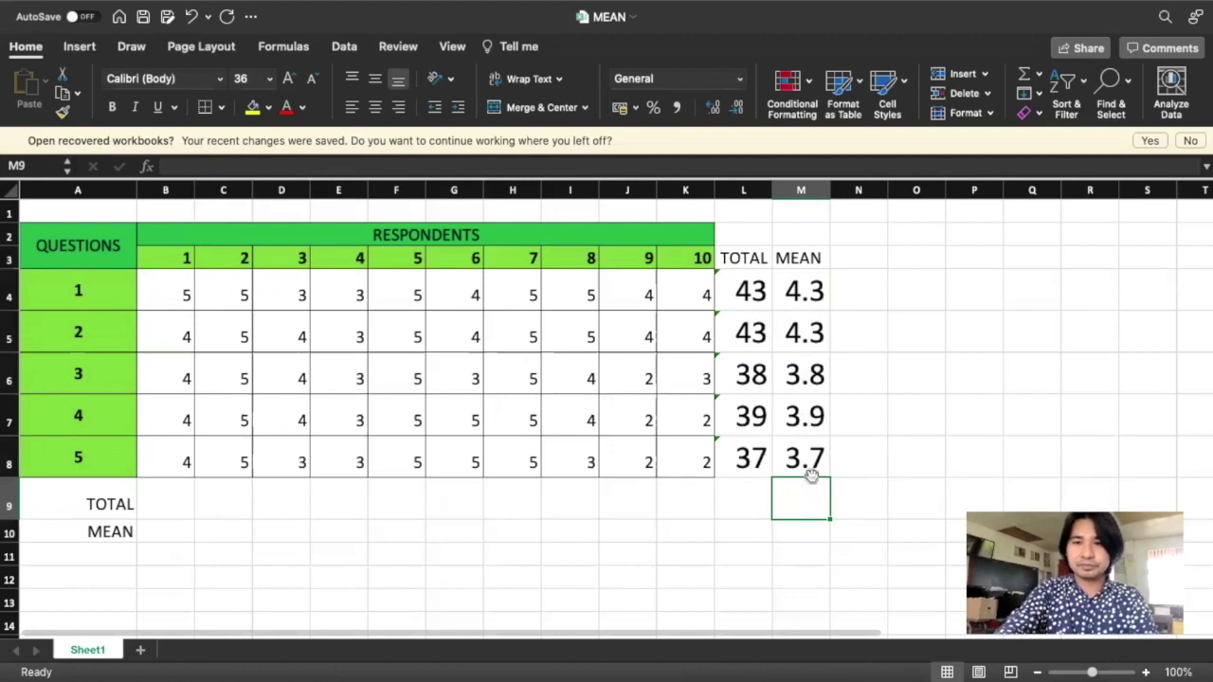
{"action": "left_click", "coordinate": [902, 453]}
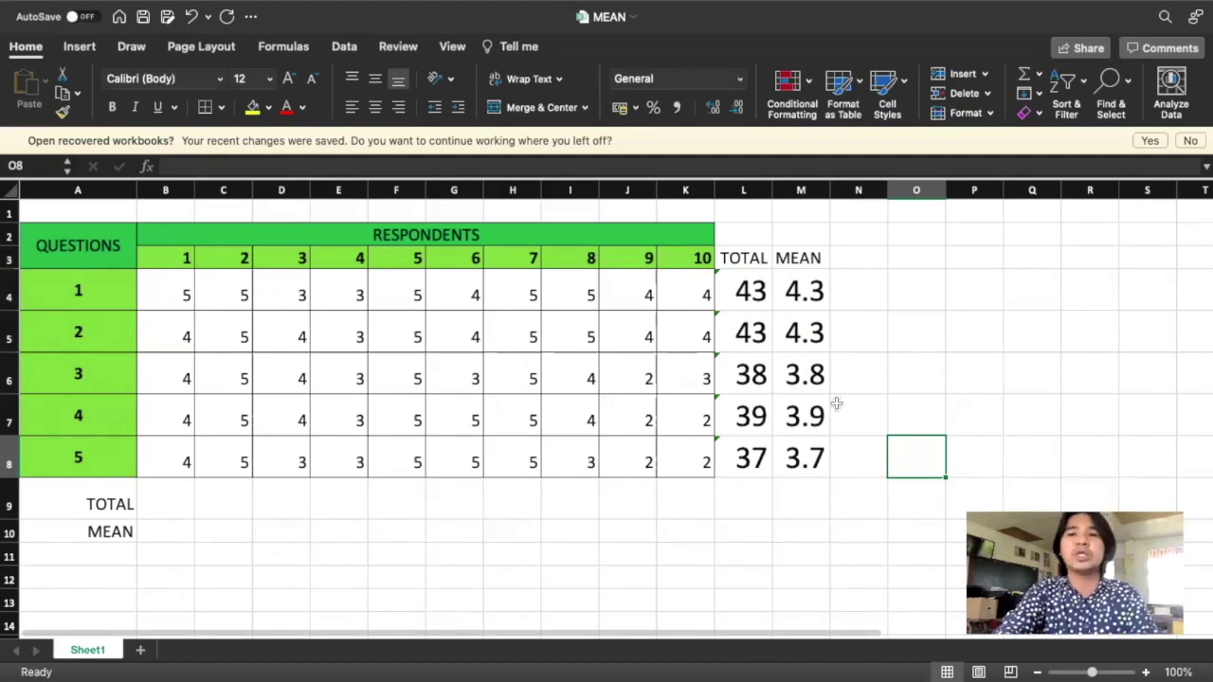
Sum the five question means in cell M9 with the formula =SUM(M4:M8).
{"action": "scroll", "coordinate": [833, 400], "scroll_direction": "down", "scroll_amount": 5}
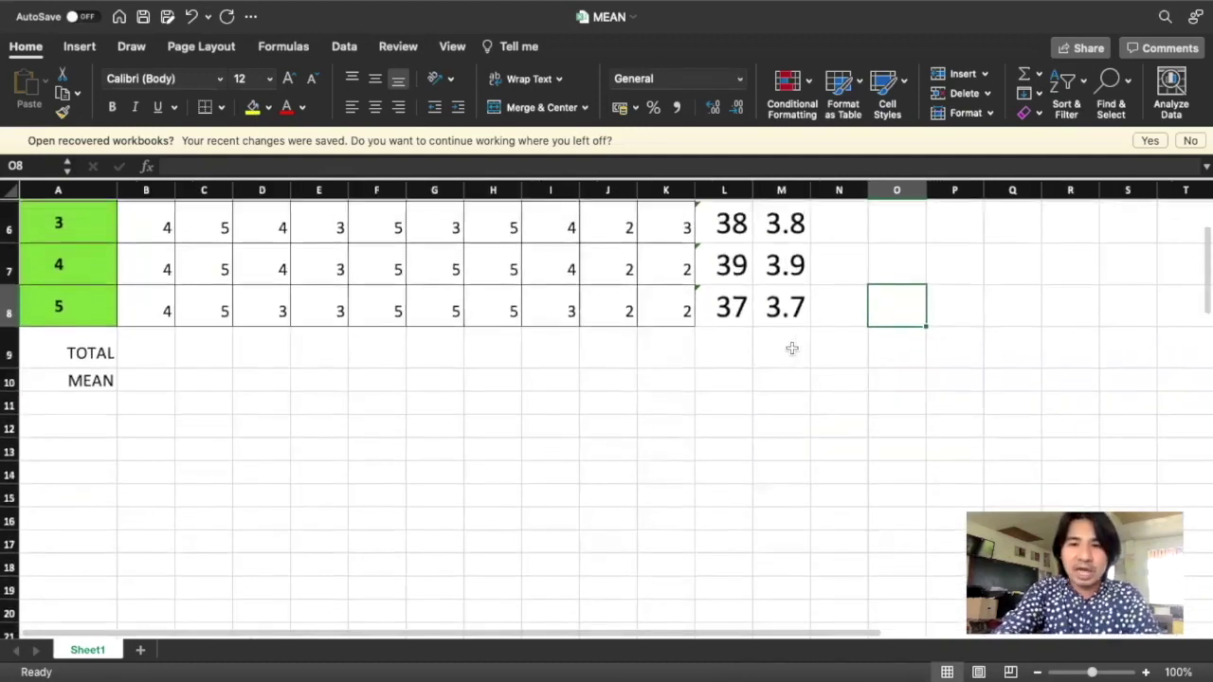
{"action": "left_click", "coordinate": [787, 352]}
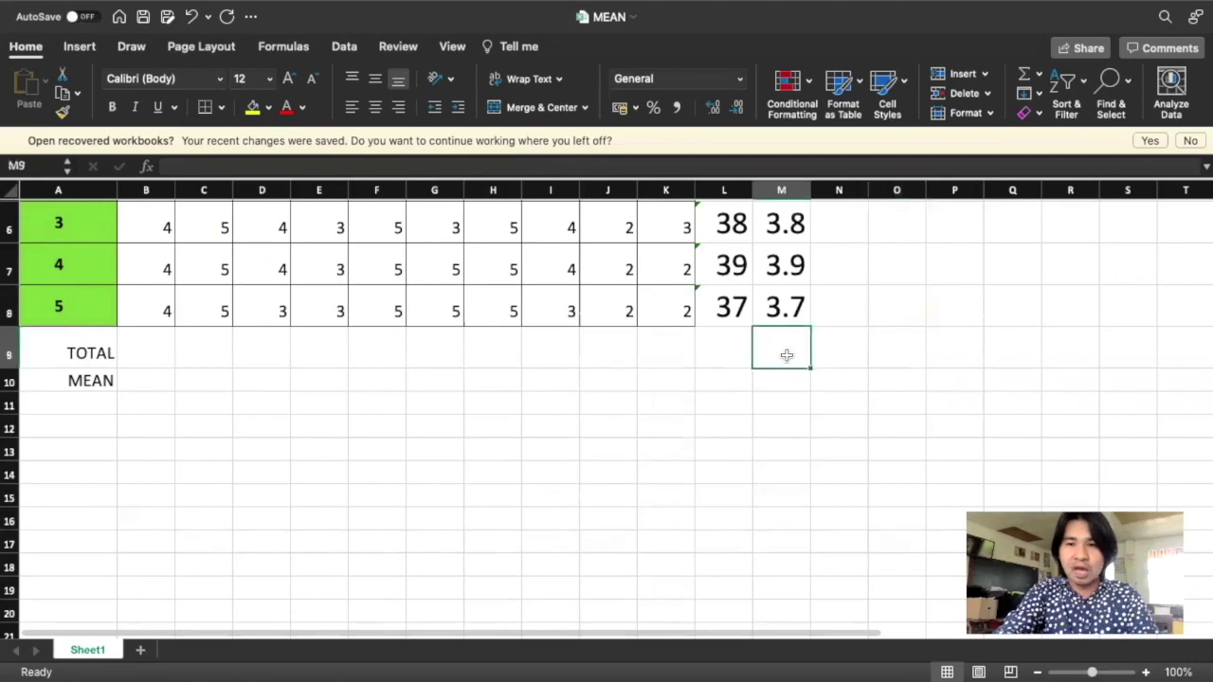
{"action": "scroll", "coordinate": [786, 355], "scroll_direction": "up", "scroll_amount": 1}
{"action": "scroll", "coordinate": [786, 354], "scroll_direction": "up", "scroll_amount": 1}
{"action": "type", "text": "="}
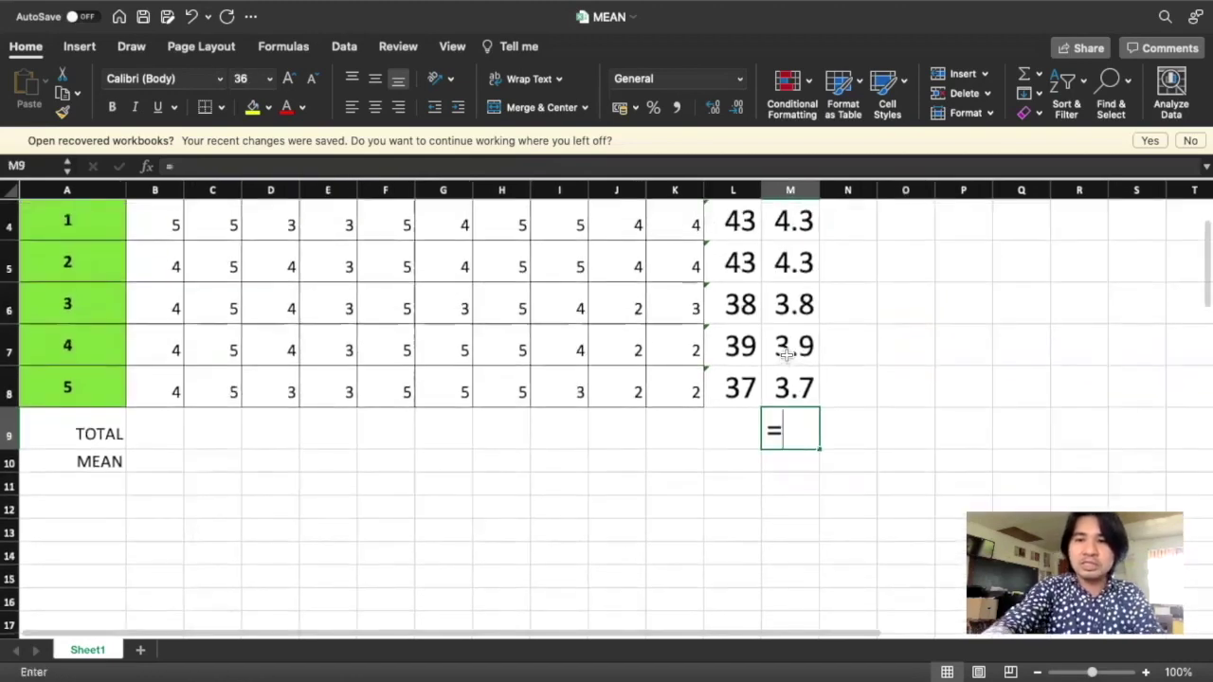
{"action": "type", "text": "sum"}
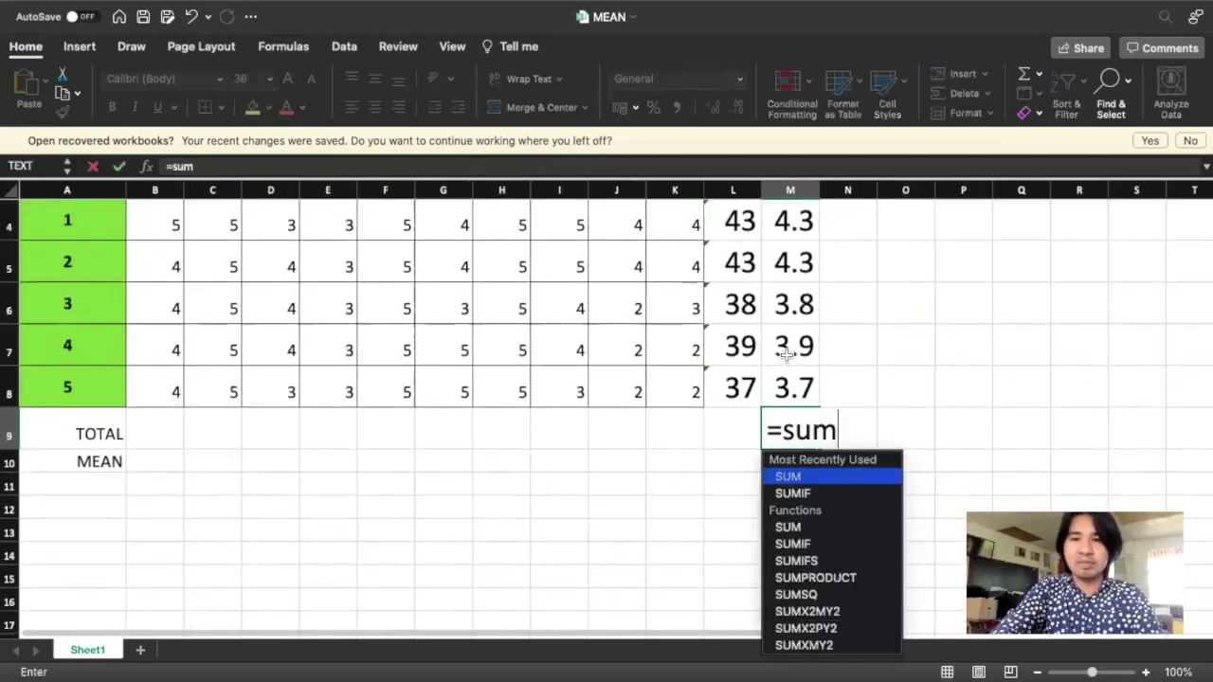
{"action": "left_click", "coordinate": [787, 476]}
{"action": "left_click", "coordinate": [790, 485]}
{"action": "scroll", "coordinate": [782, 354], "scroll_direction": "up", "scroll_amount": 3}
{"action": "left_click_drag", "start_coordinate": [779, 279], "coordinate": [777, 461]}
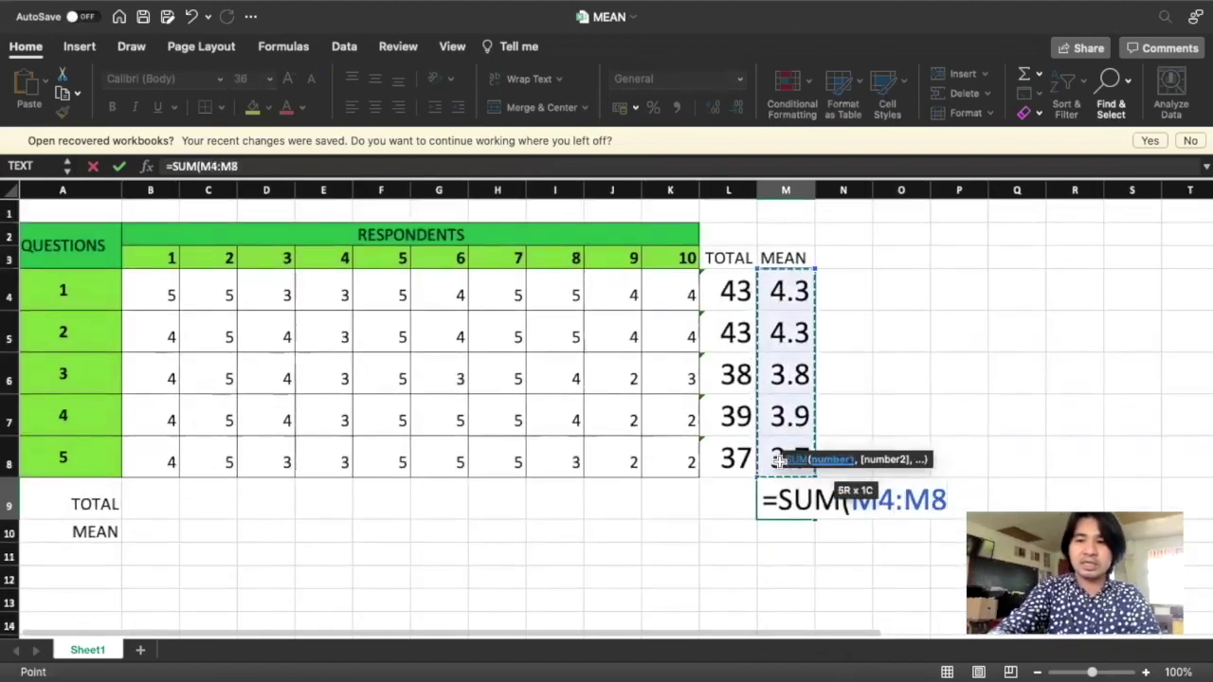
{"action": "key", "text": "Return"}
{"action": "left_click", "coordinate": [793, 502]}
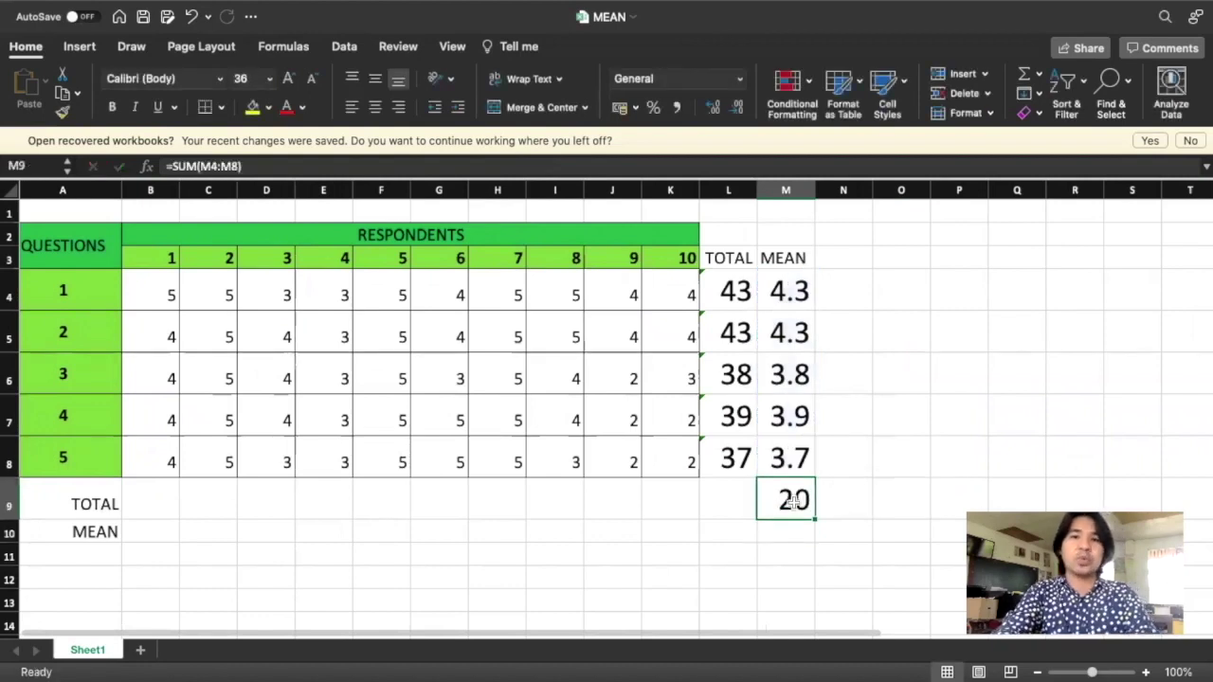
Calculate the overall mean in cell N9 with the formula =M9/5.
{"action": "left_click", "coordinate": [858, 501]}
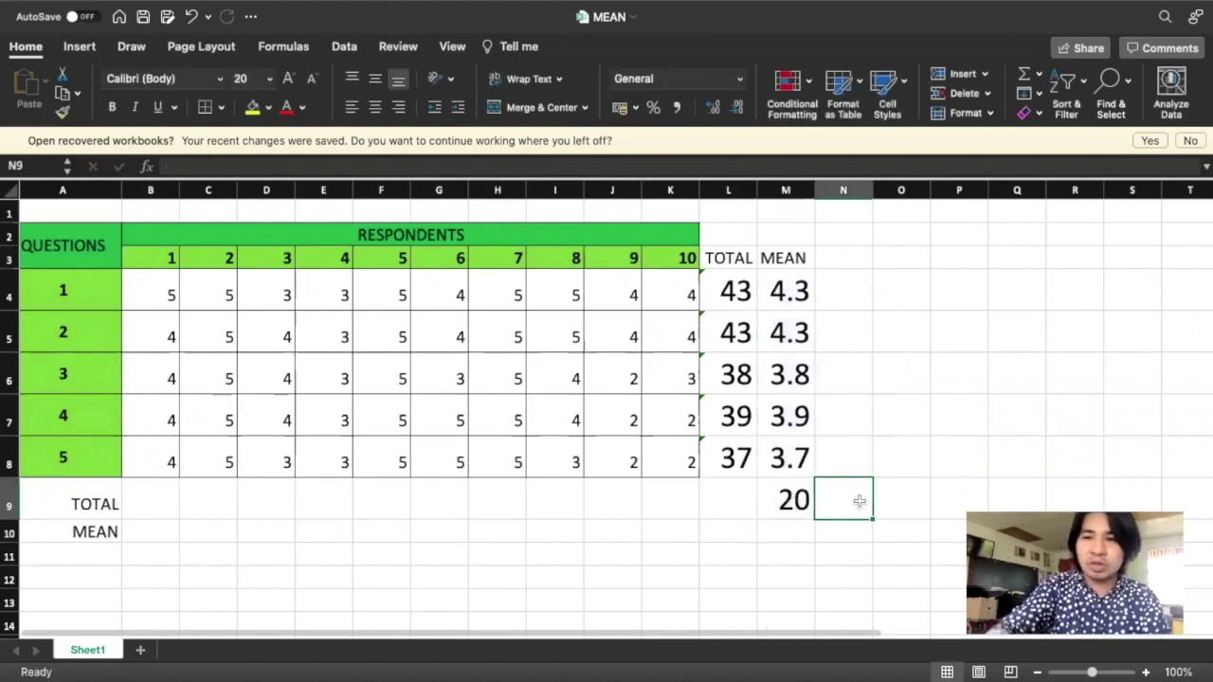
{"action": "type", "text": "="}
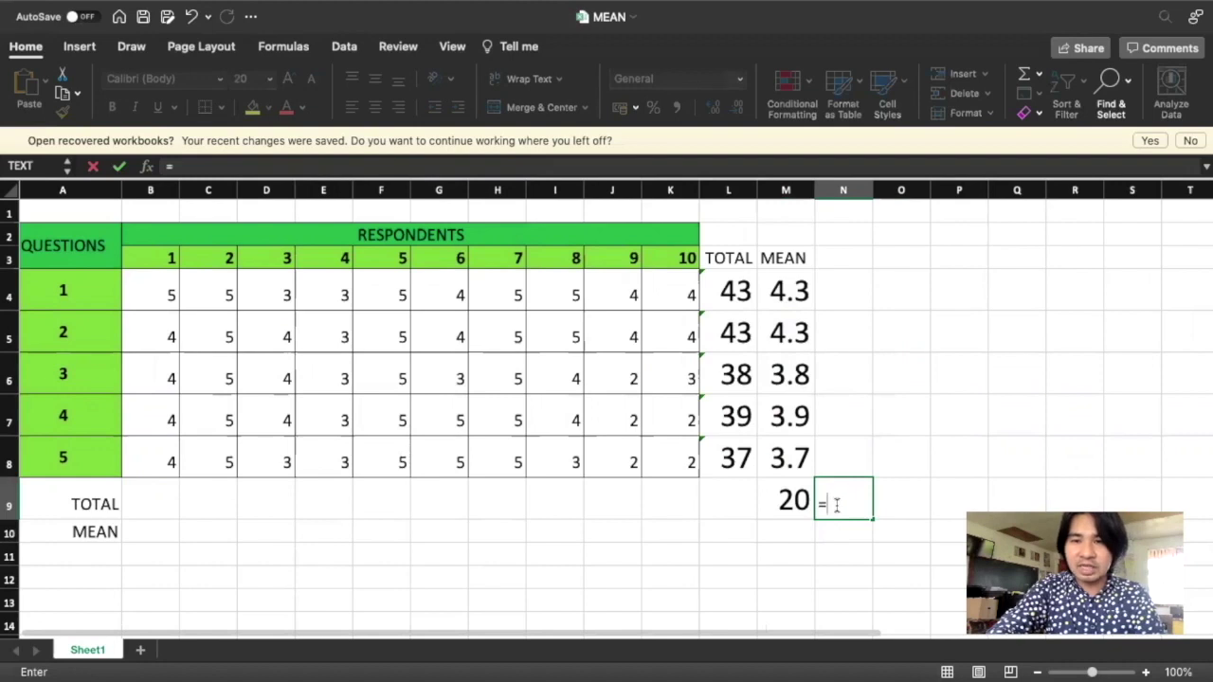
{"action": "left_click", "coordinate": [786, 502]}
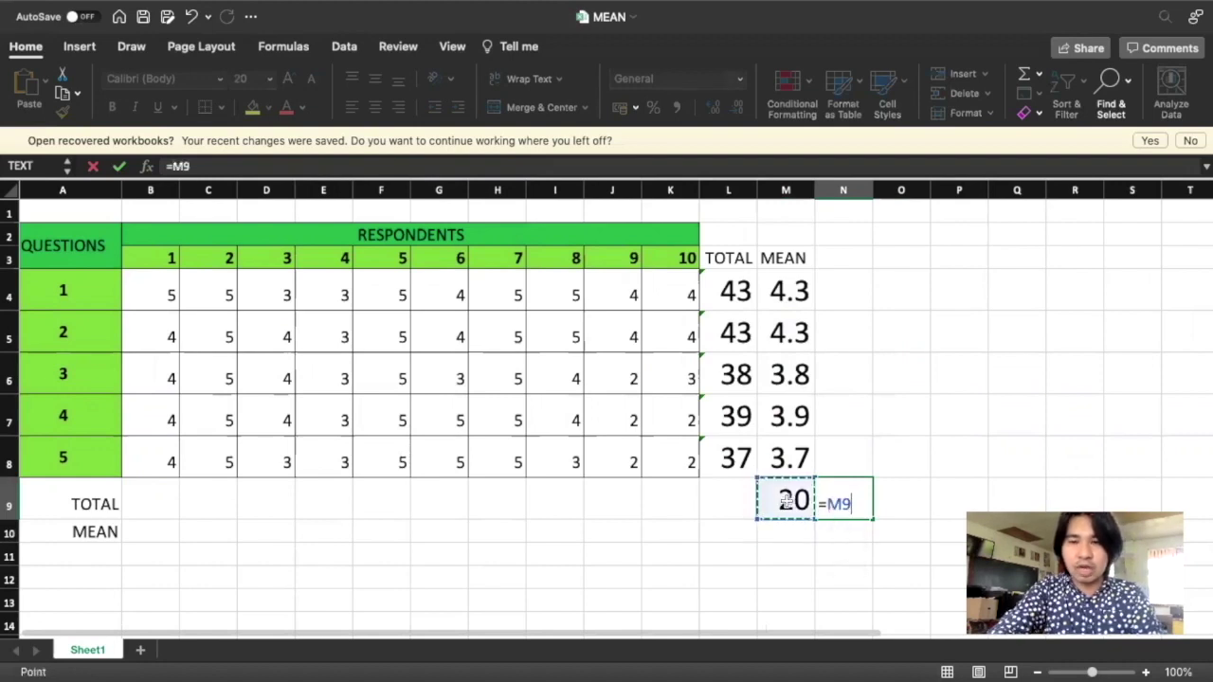
{"action": "type", "text": "/"}
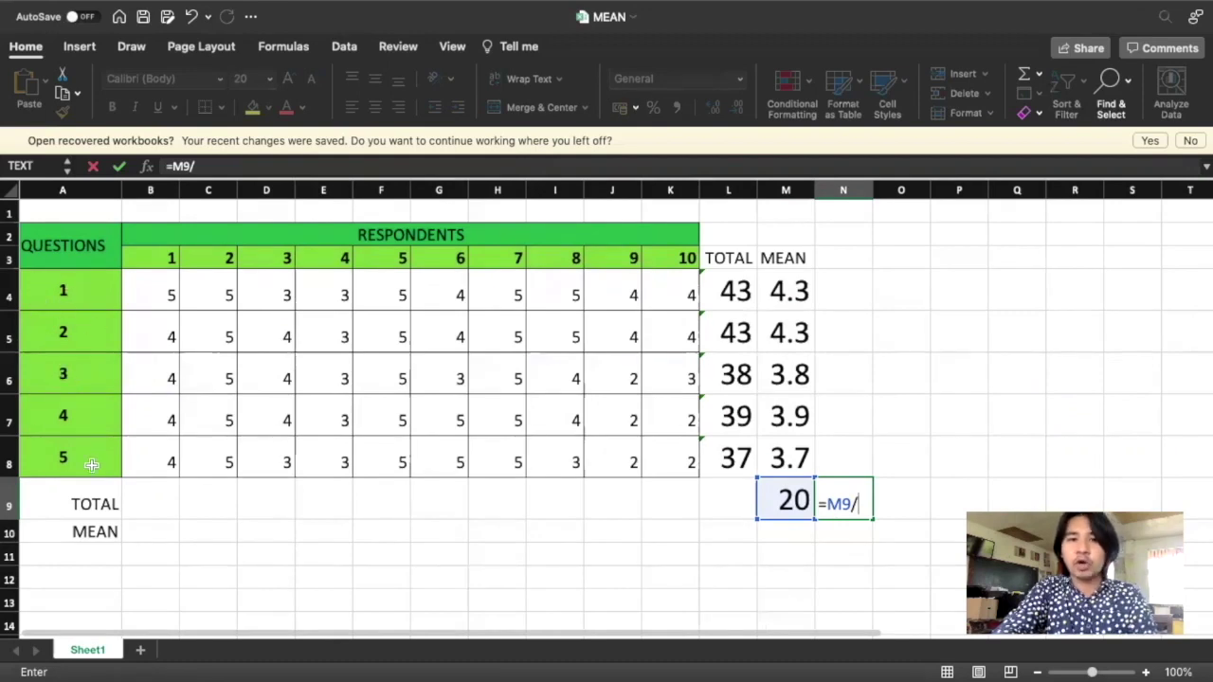
{"action": "type", "text": "5"}
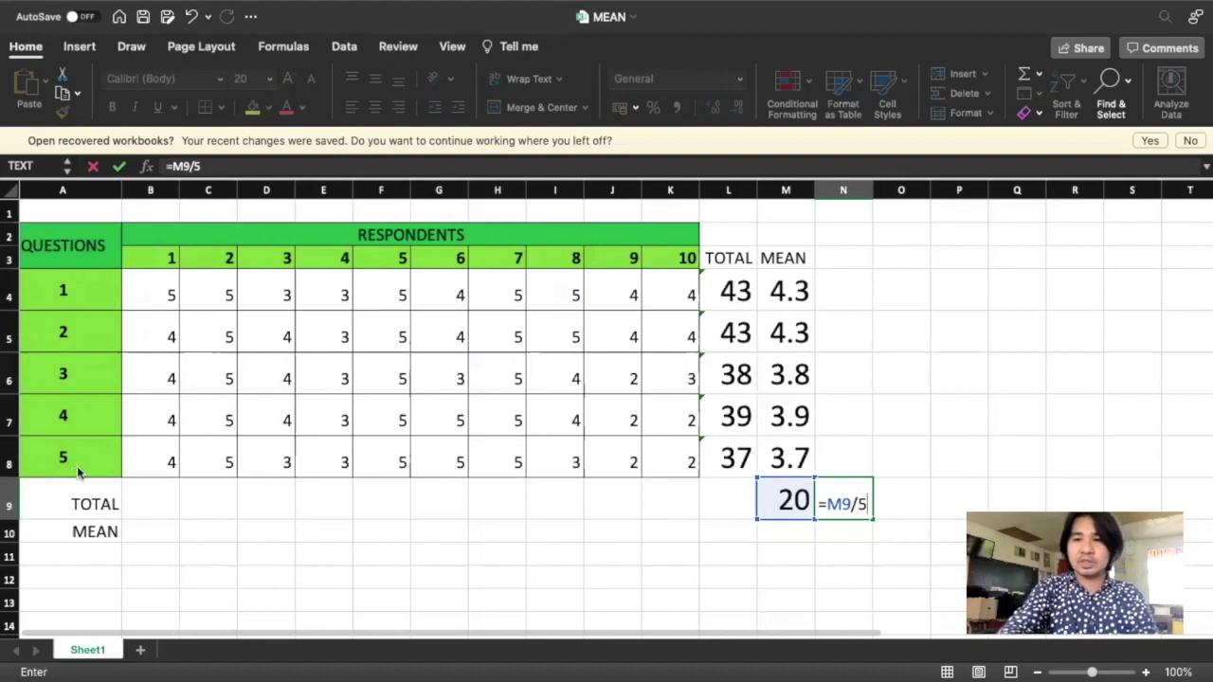
{"action": "key", "text": "Return"}
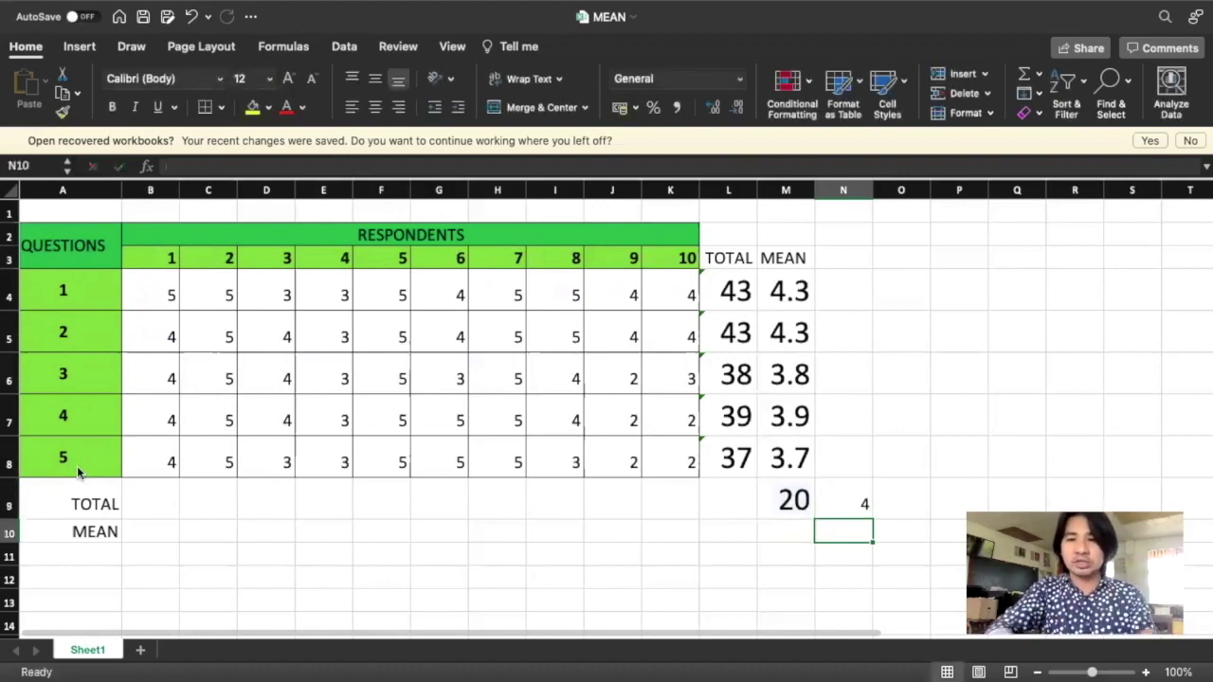
Set the font size of the overall mean in cell N9 to 48.
{"action": "left_click", "coordinate": [867, 500]}
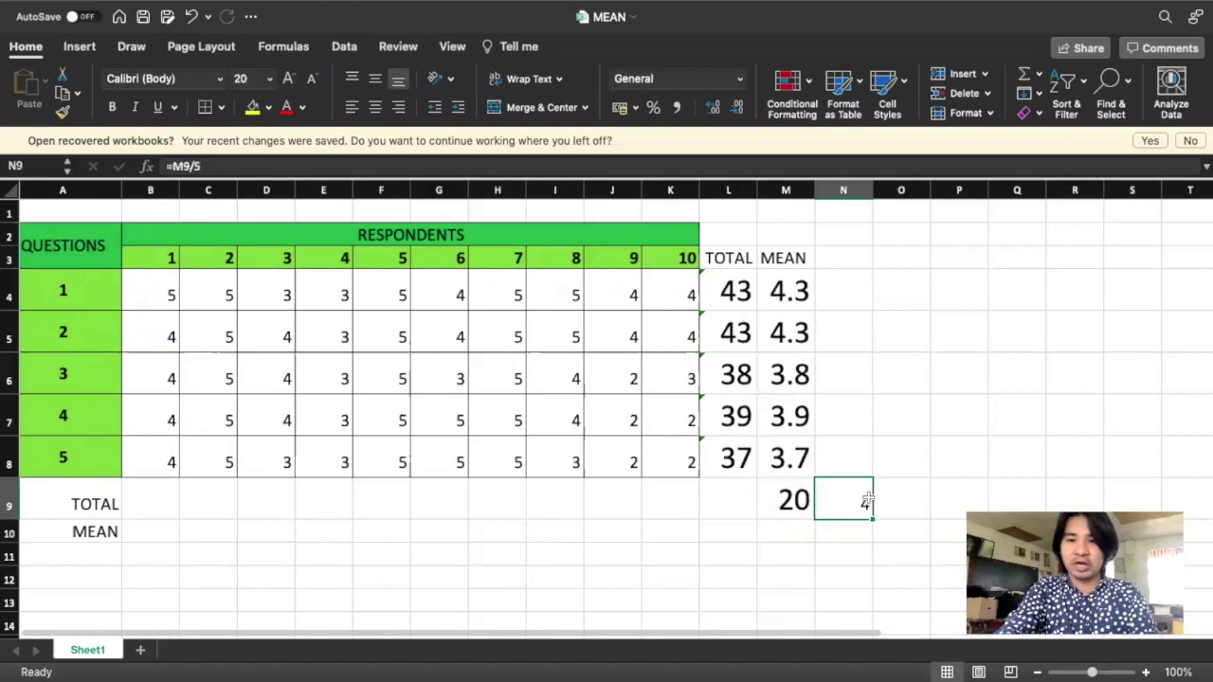
{"action": "left_click", "coordinate": [270, 78]}
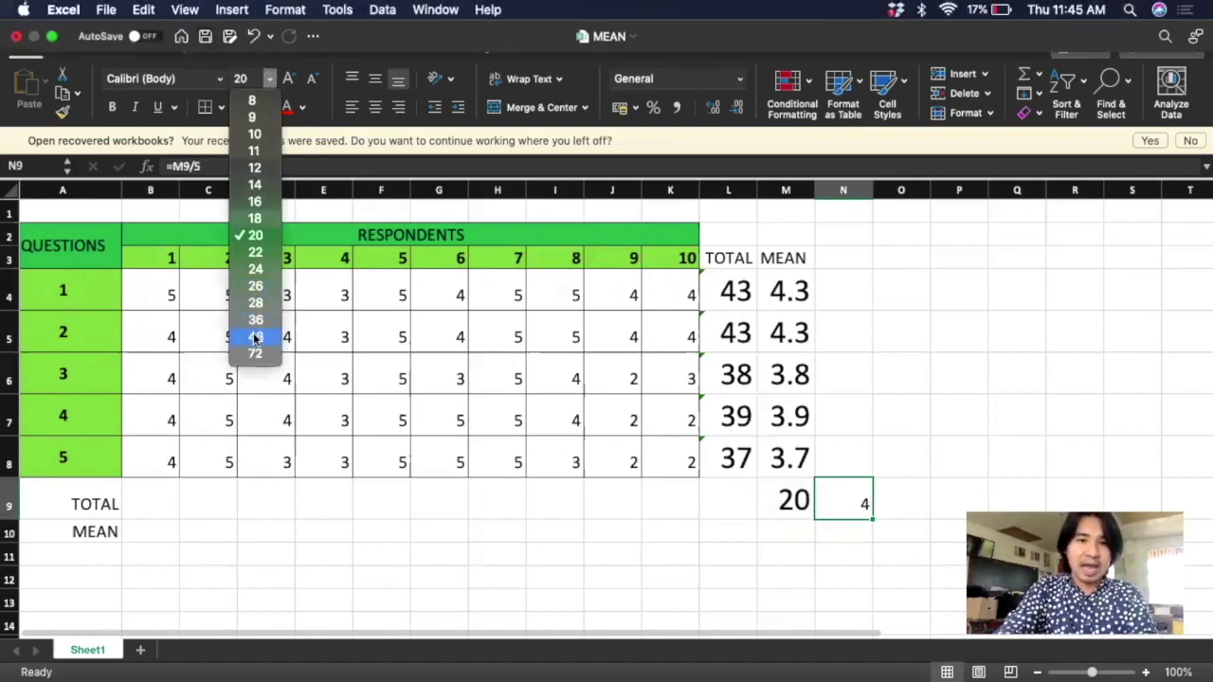
{"action": "left_click", "coordinate": [255, 337]}
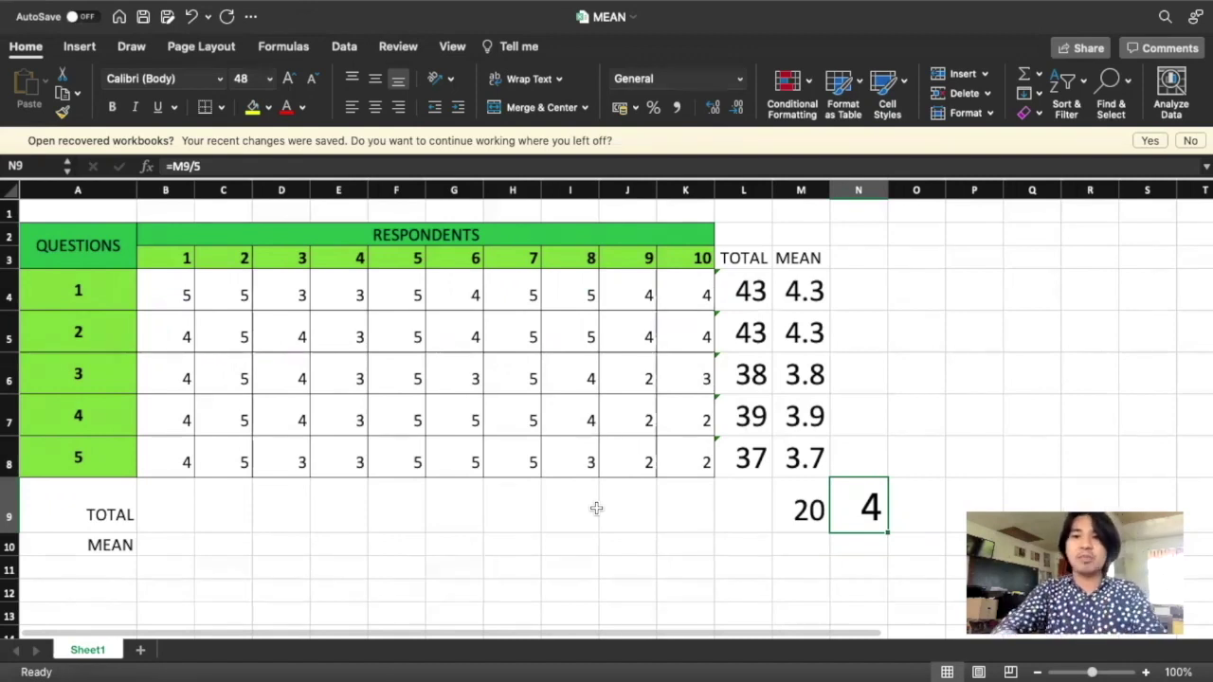
{"action": "left_click_drag", "start_coordinate": [744, 289], "coordinate": [881, 507]}
{"action": "key", "text": "Delete"}
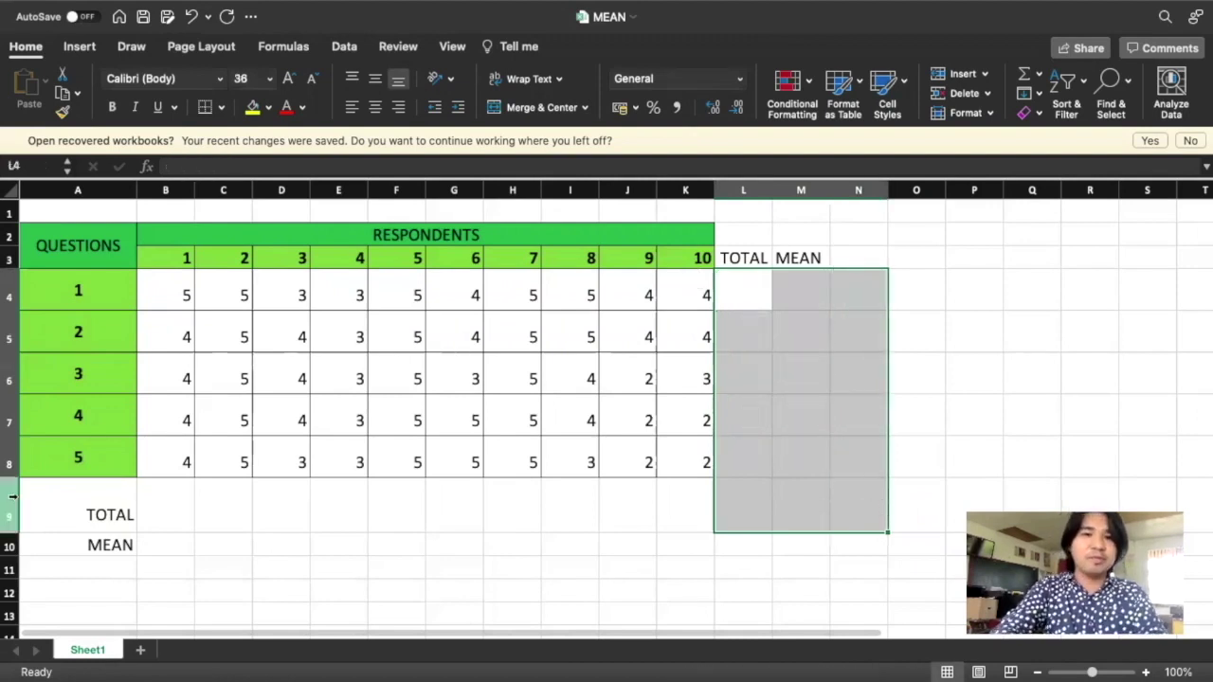
{"action": "left_click", "coordinate": [214, 524]}
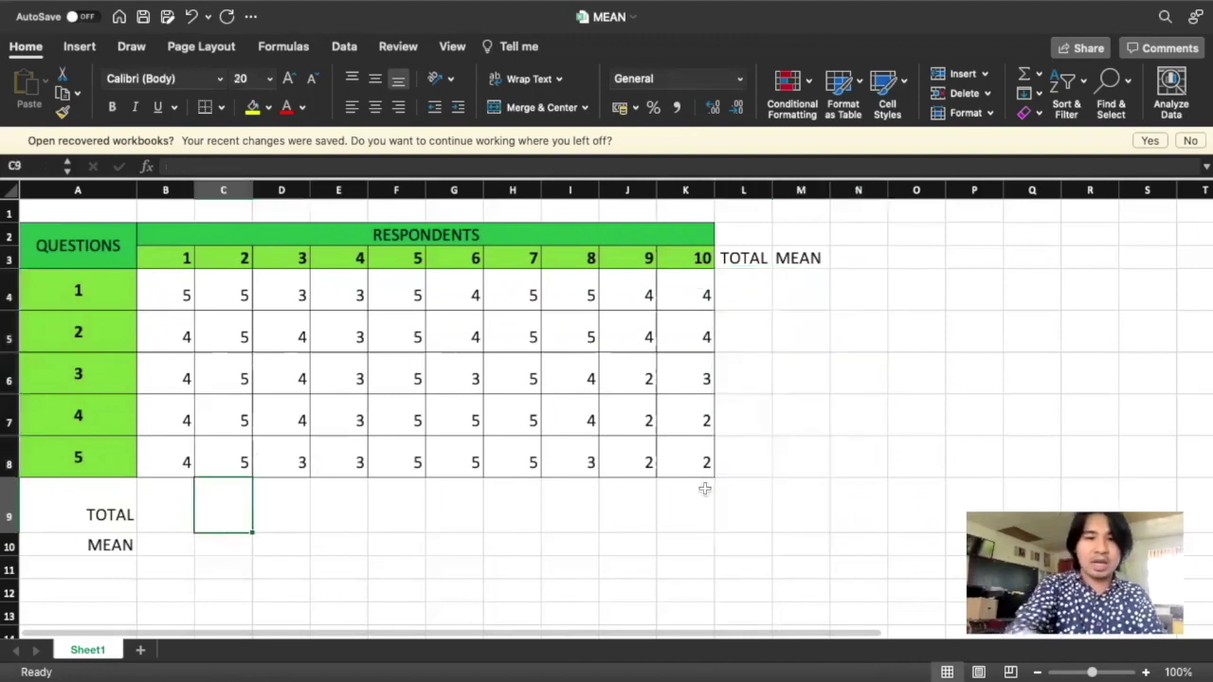
{"action": "key", "text": "super+z"}
Clear the sum of means and the overall mean from cells M9:N9.
{"action": "left_click", "coordinate": [1080, 379]}
{"action": "left_click_drag", "start_coordinate": [810, 507], "coordinate": [877, 507]}
{"action": "key", "text": "Delete"}
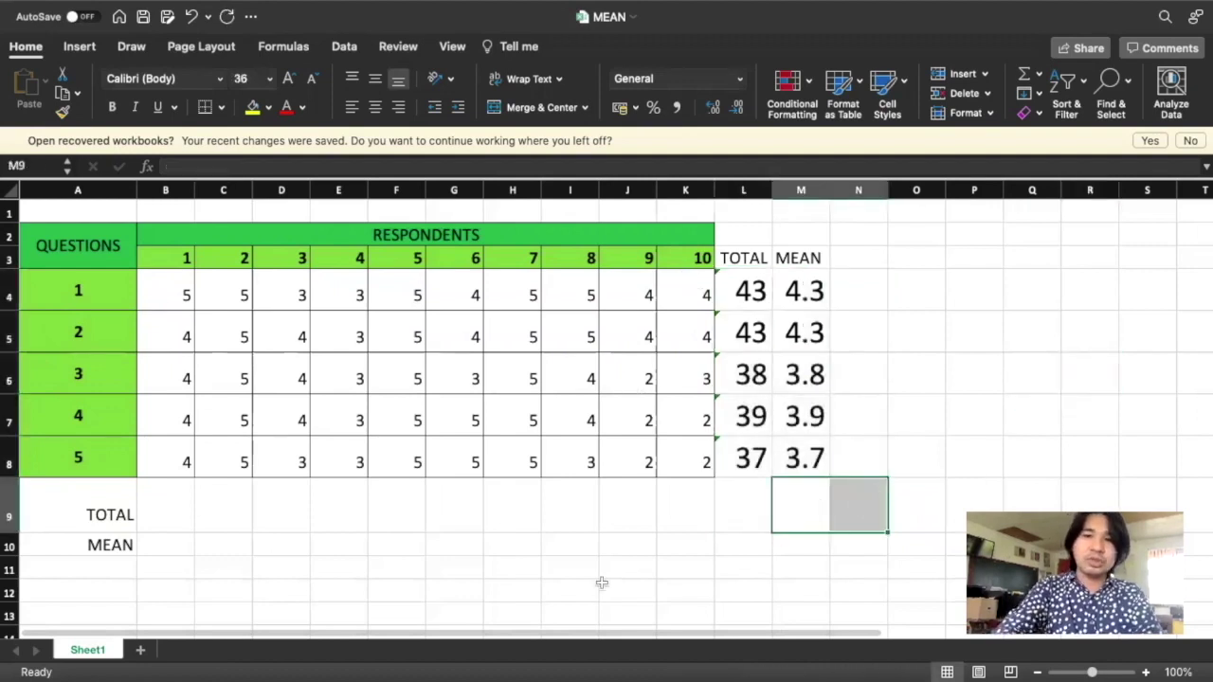
{"action": "left_click", "coordinate": [603, 585]}
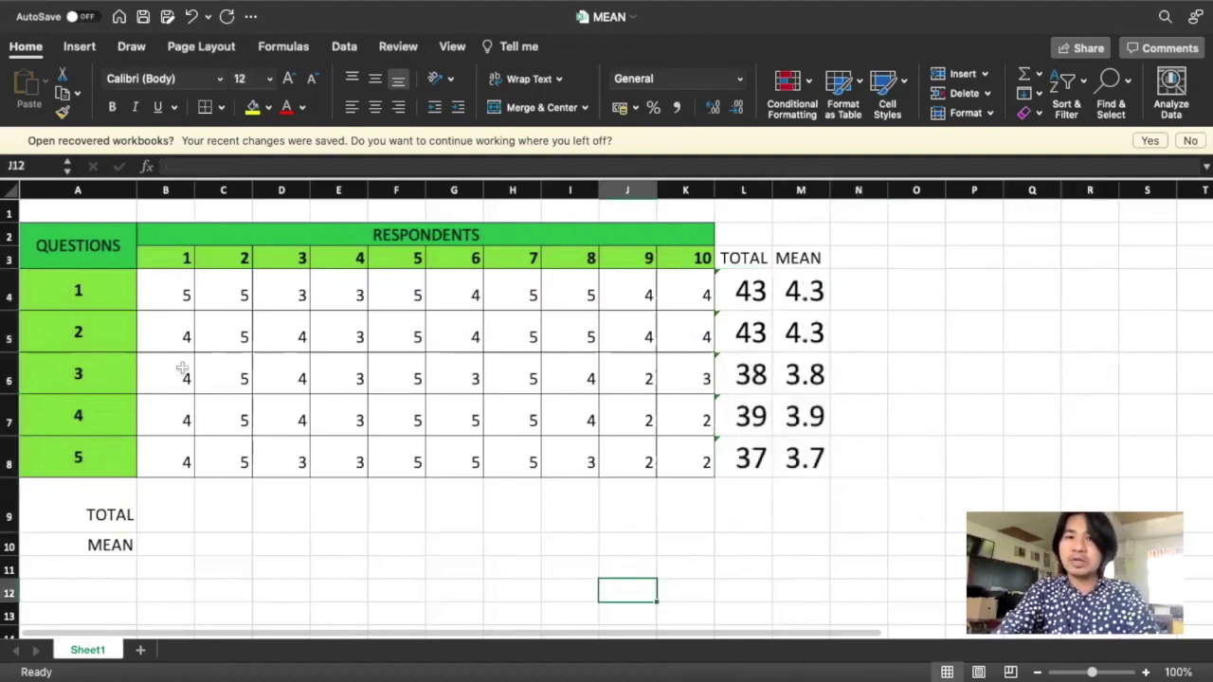
Total the first respondent's five answers in cell B9 with the SUM function over B4:B8.
{"action": "left_click", "coordinate": [176, 511]}
{"action": "type", "text": "="}
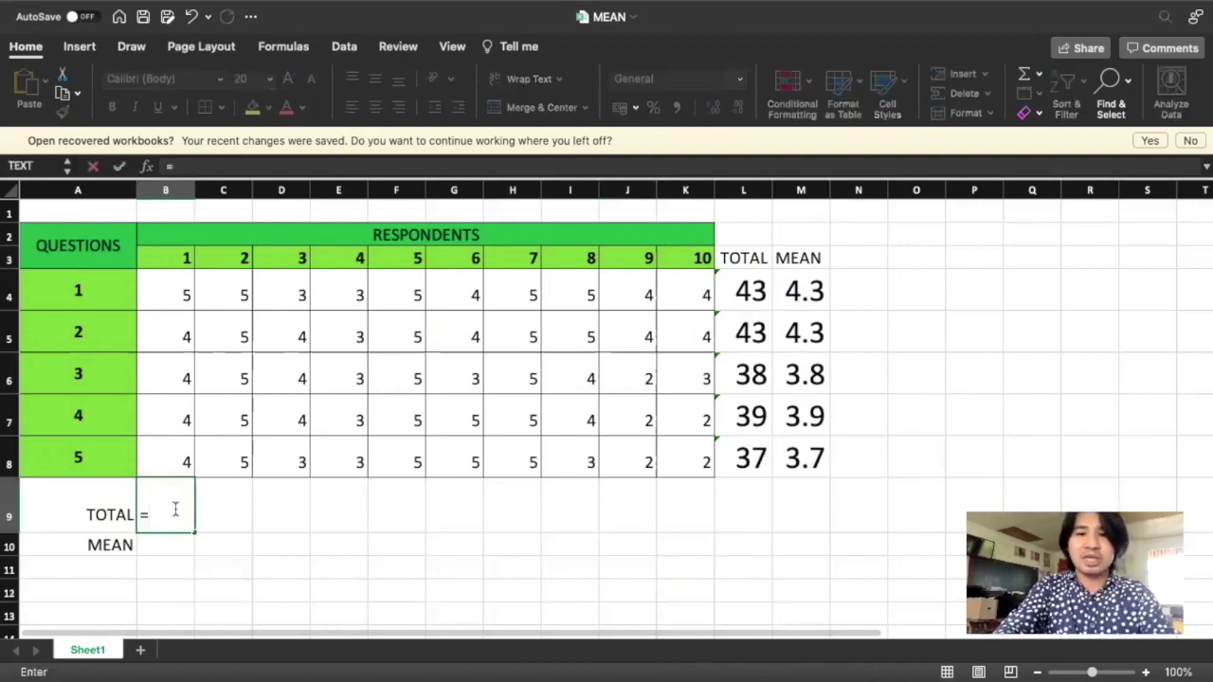
{"action": "key", "text": "BackSpace"}
{"action": "type", "text": "-"}
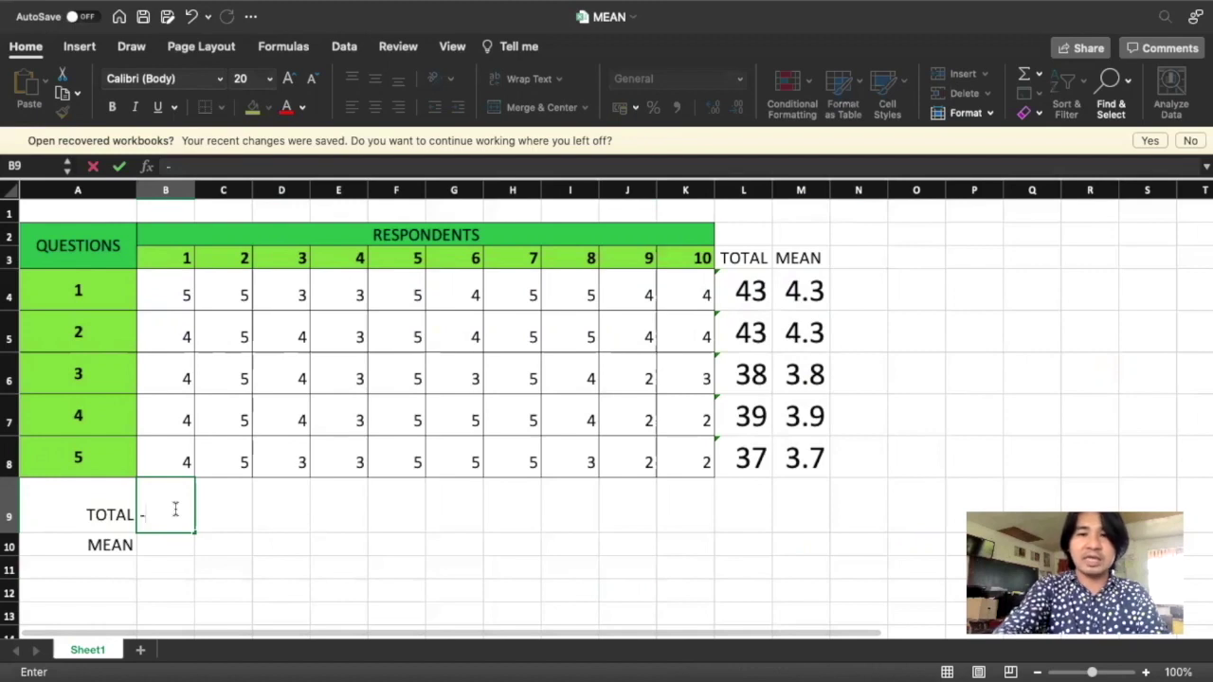
{"action": "key", "text": "BackSpace"}
{"action": "type", "text": "+"}
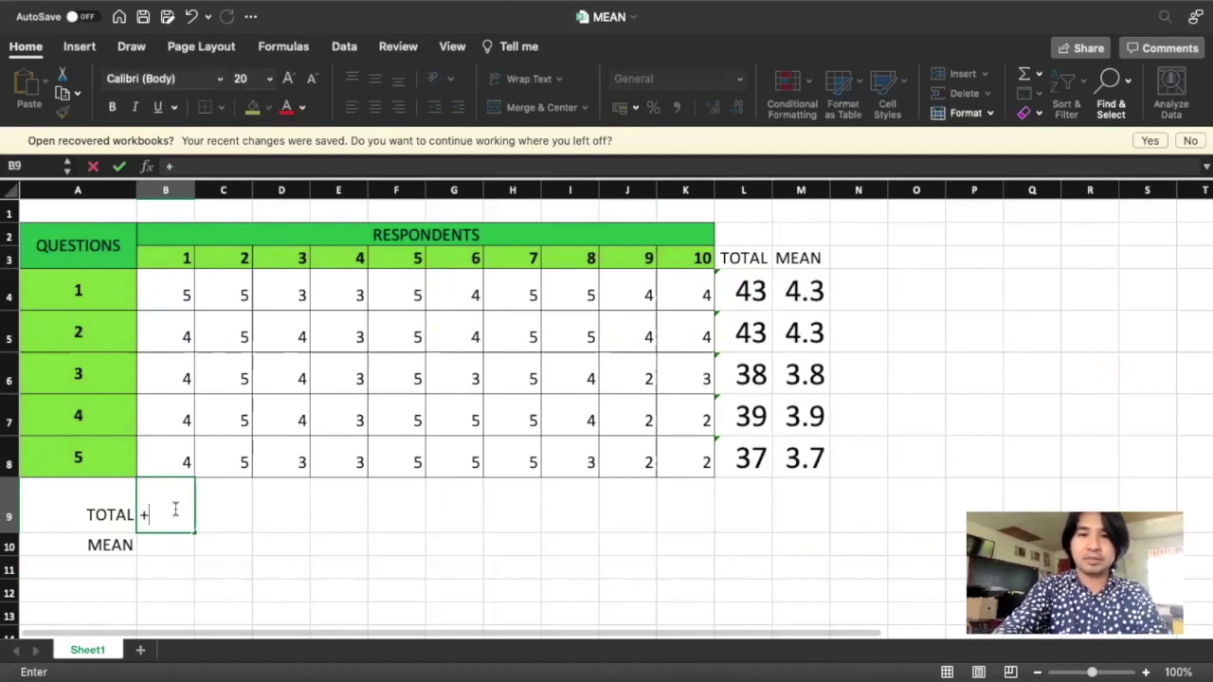
{"action": "key", "text": "BackSpace"}
{"action": "type", "text": "="}
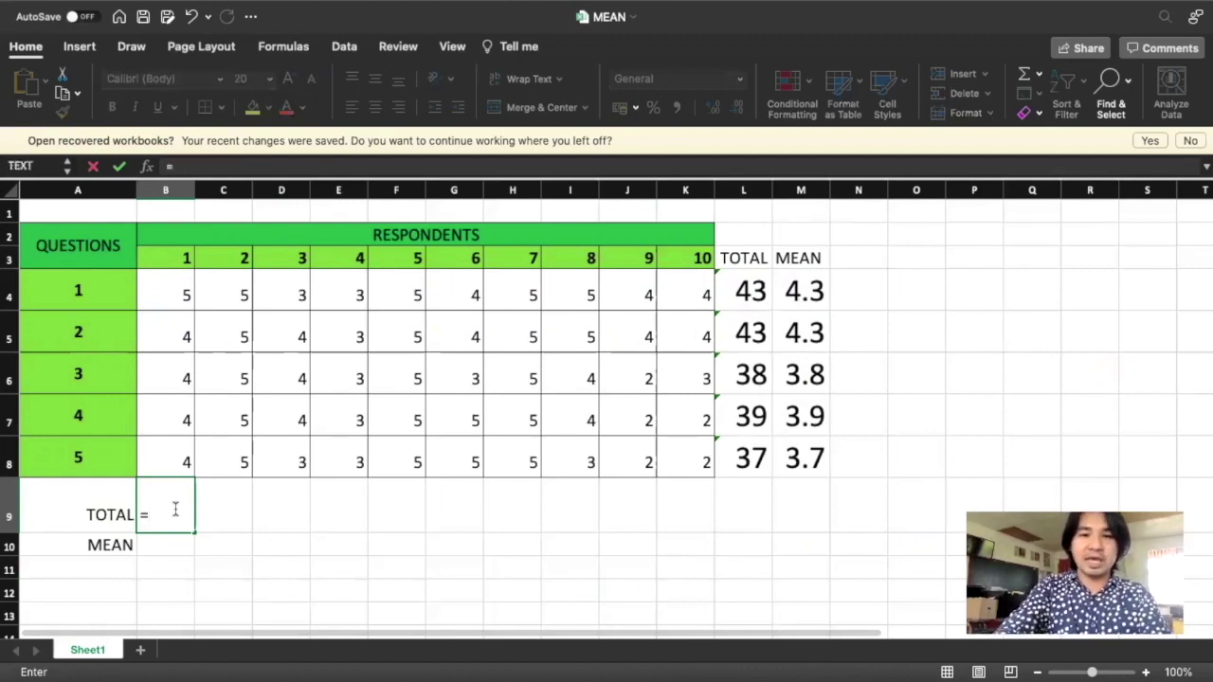
{"action": "type", "text": "sum"}
{"action": "double_click", "coordinate": [262, 509]}
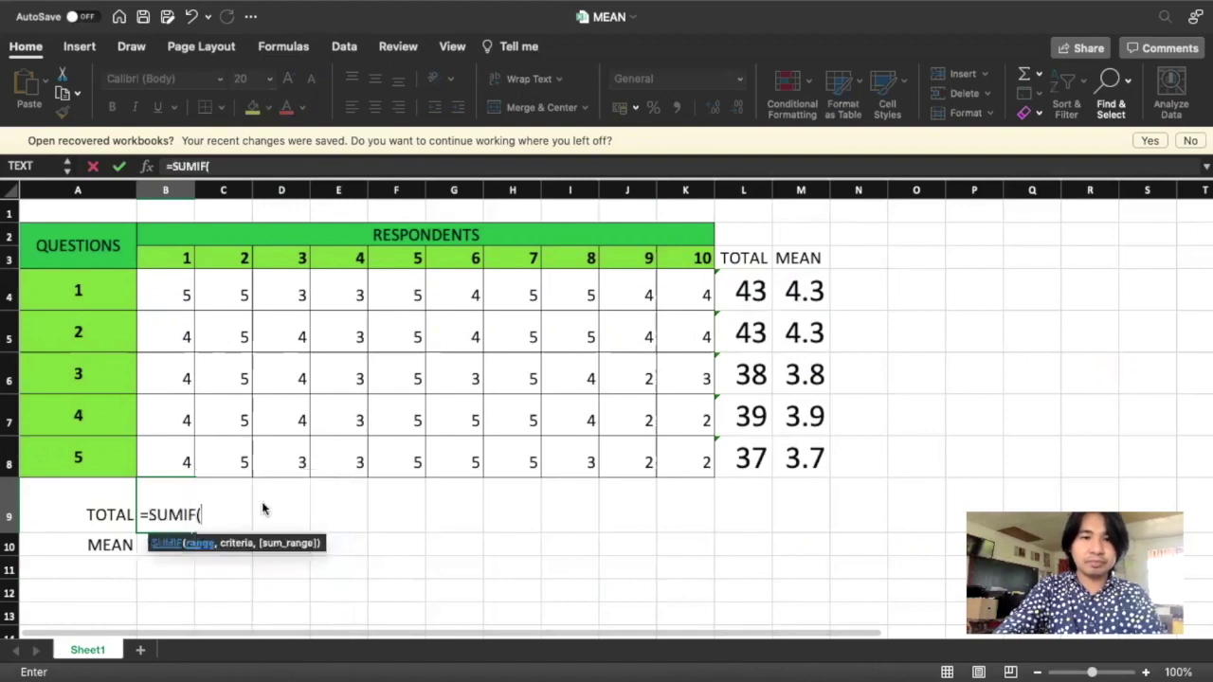
{"action": "key", "text": "BackSpace"}
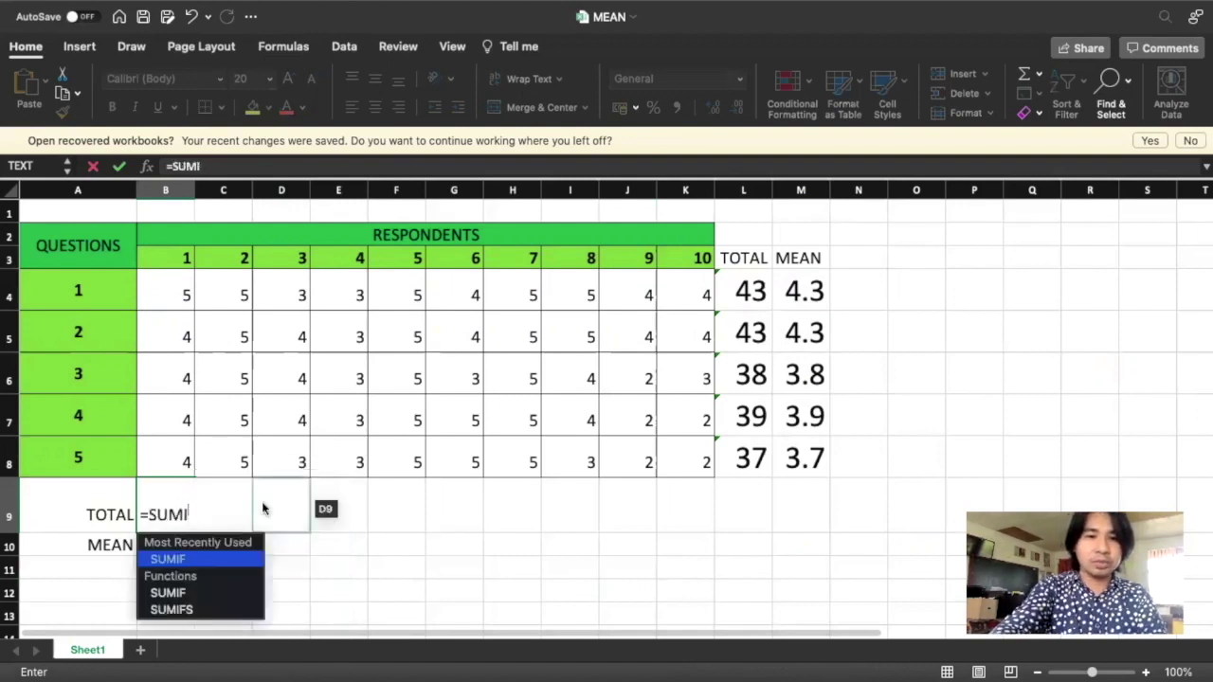
{"action": "key", "text": "BackSpace"}
{"action": "type", "text": "("}
{"action": "left_click", "coordinate": [262, 505]}
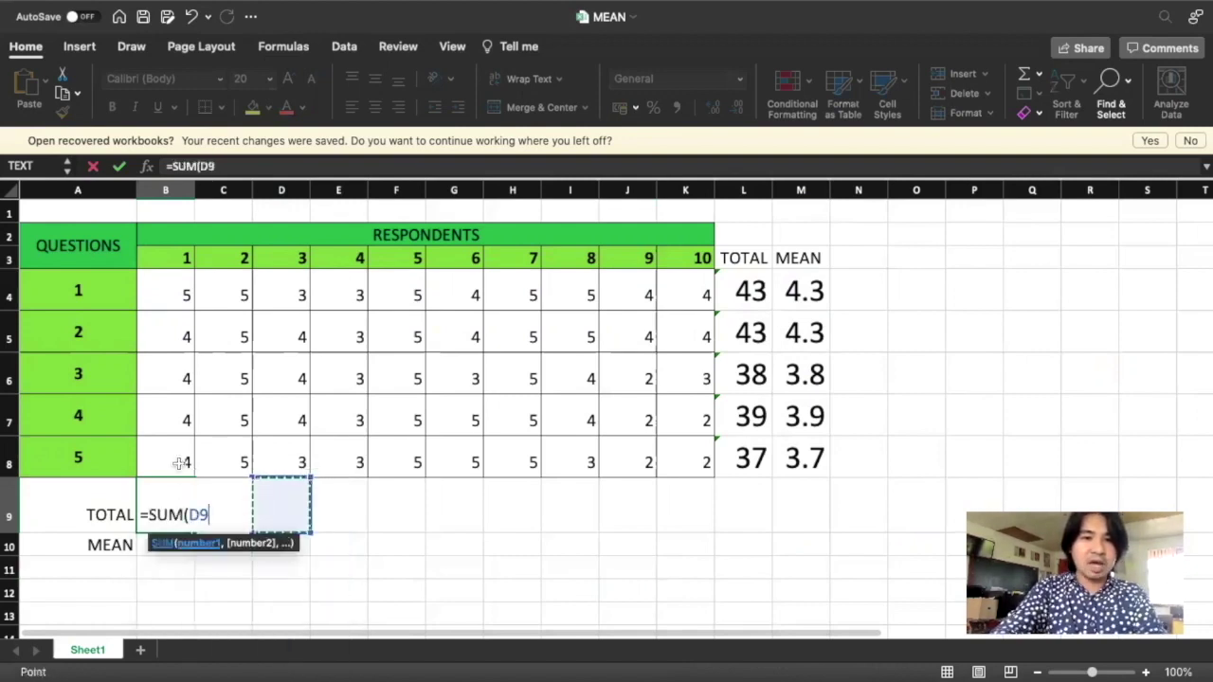
{"action": "left_click_drag", "start_coordinate": [162, 290], "coordinate": [171, 474]}
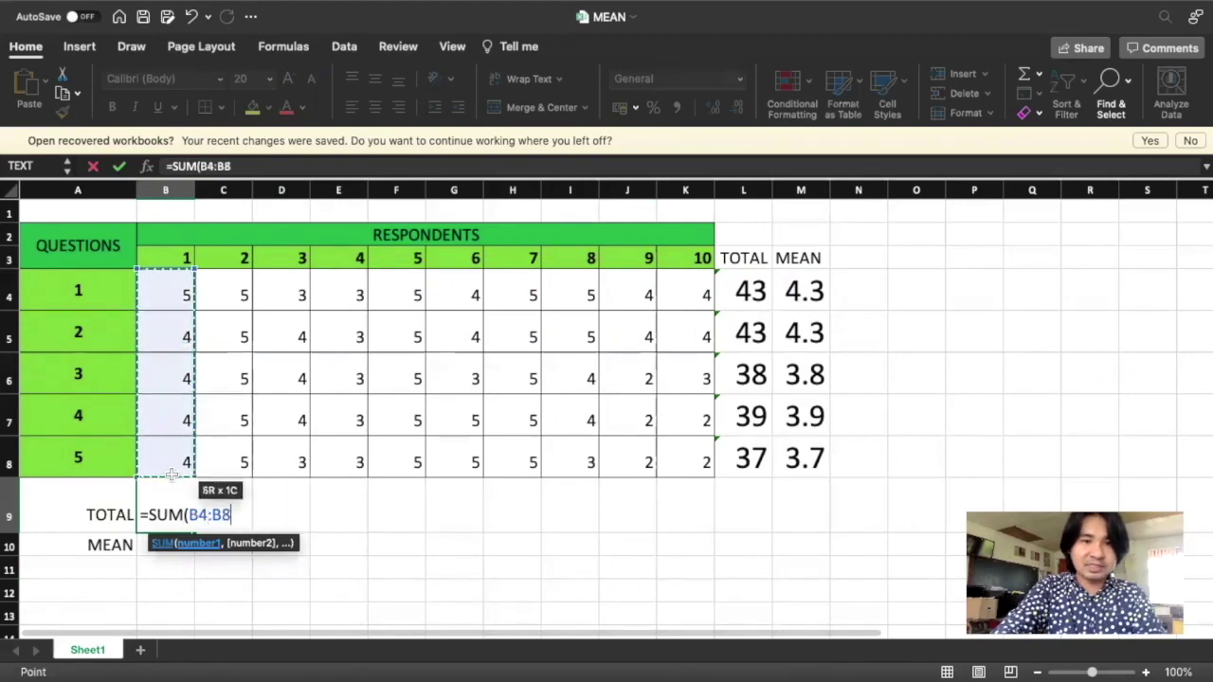
{"action": "key", "text": "Return"}
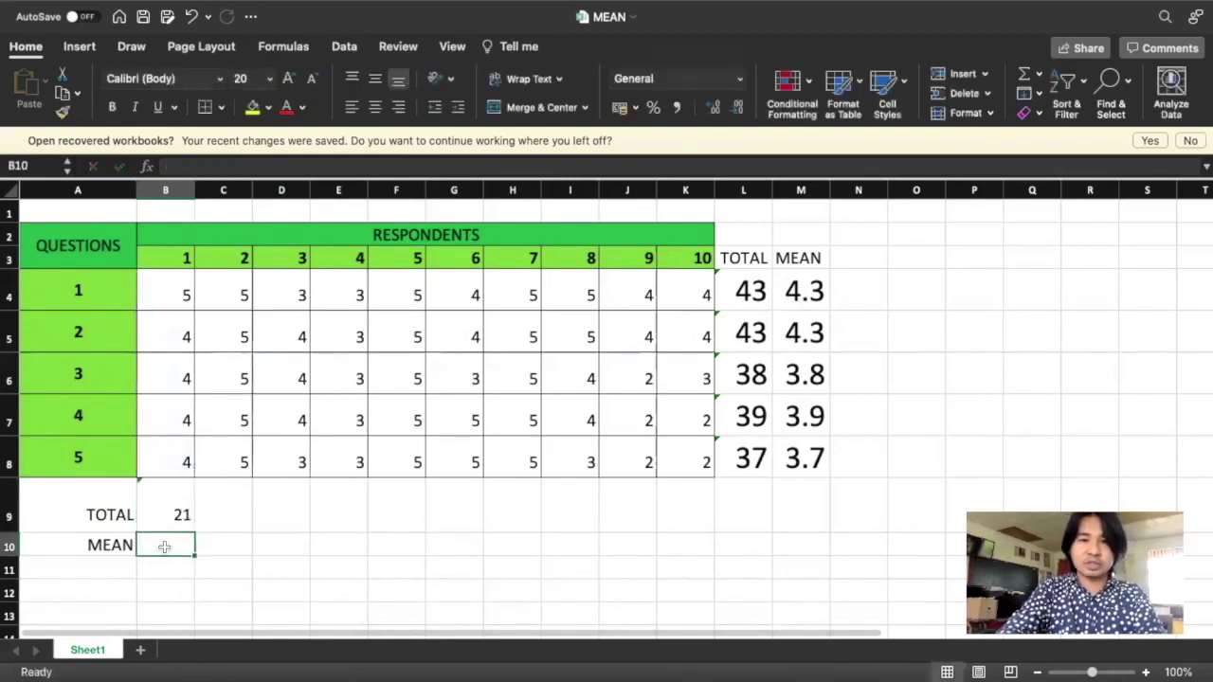
Calculate the first respondent's mean in cell B10 with the formula =B9/5.
{"action": "type", "text": "="}
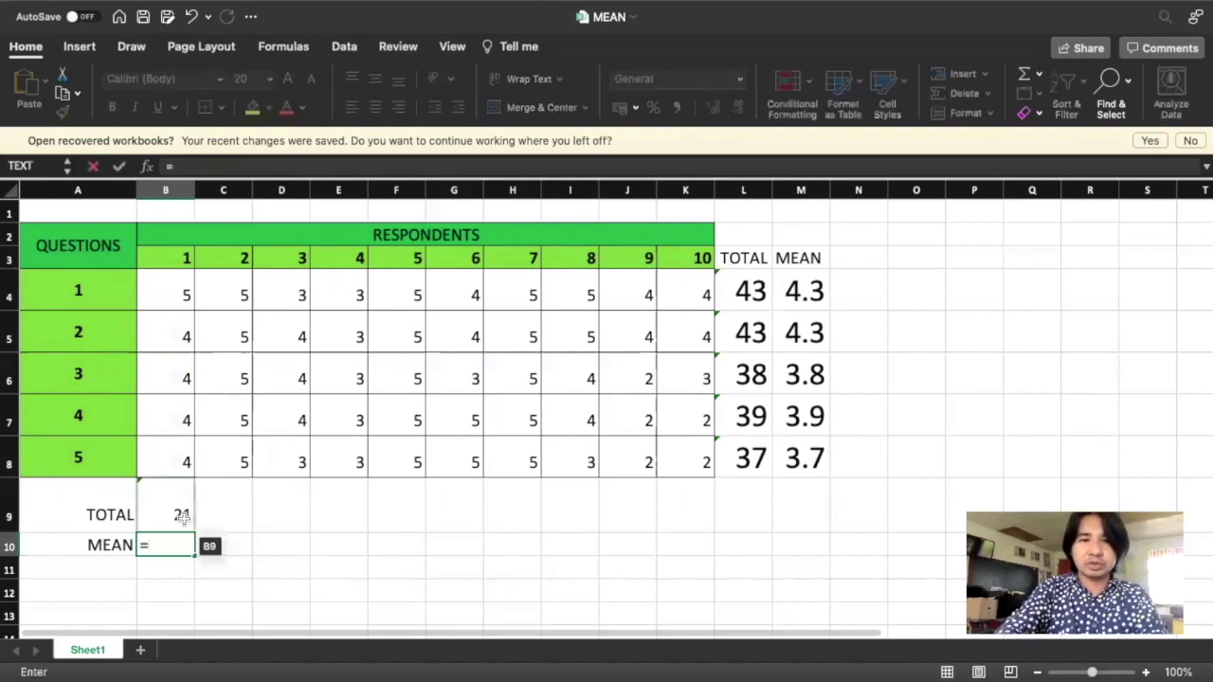
{"action": "left_click", "coordinate": [182, 517]}
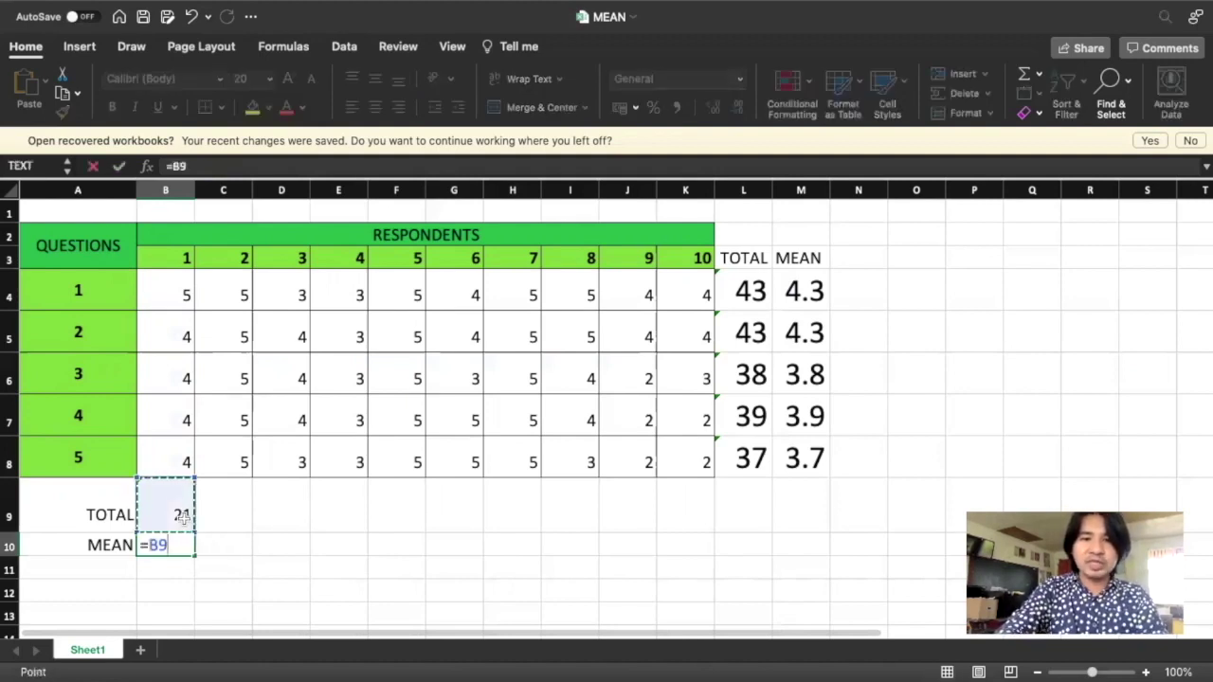
{"action": "type", "text": "/"}
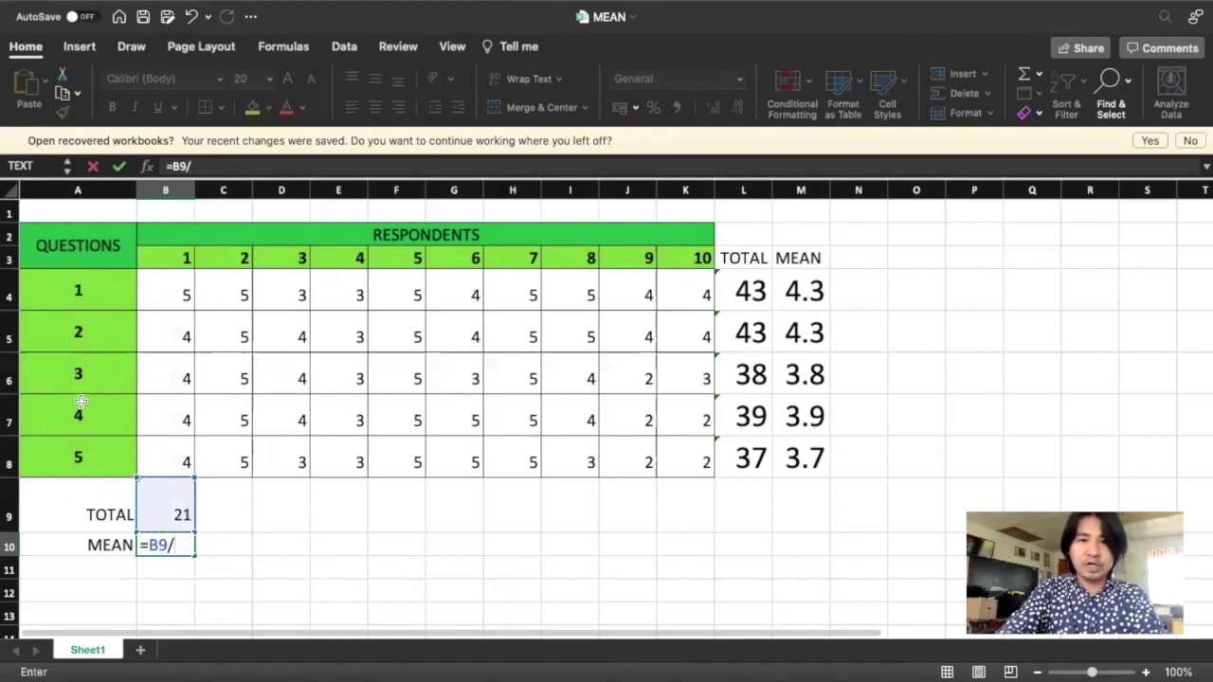
{"action": "type", "text": "5"}
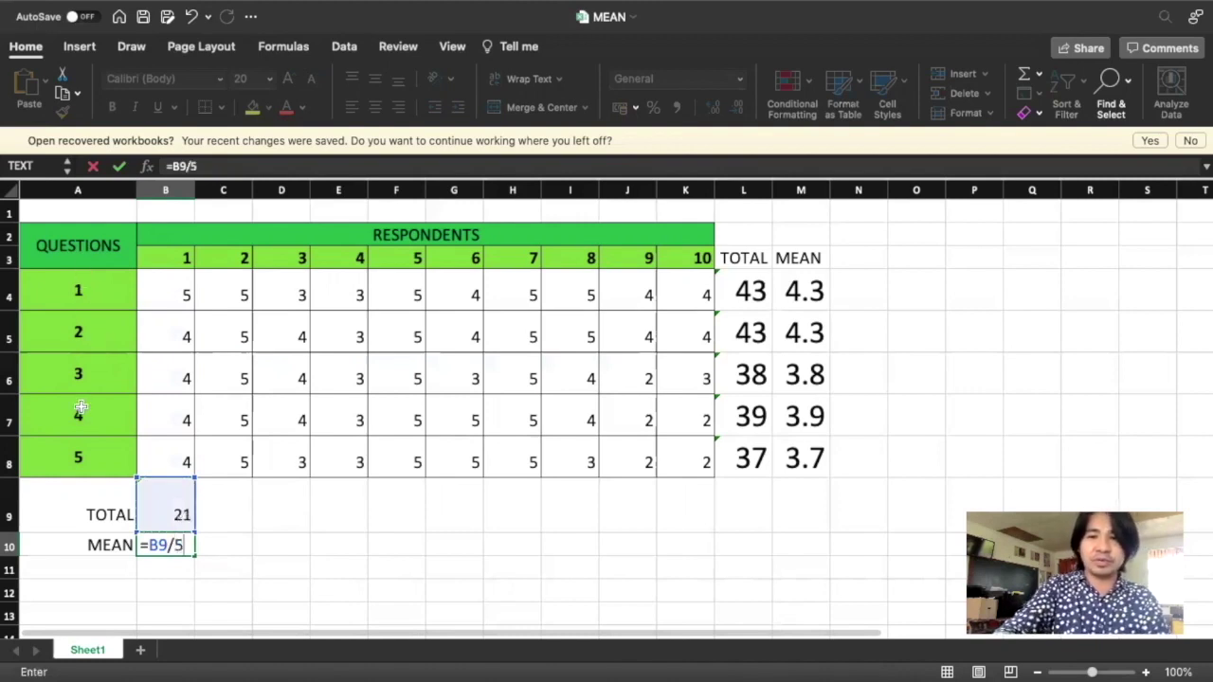
{"action": "key", "text": "Return"}
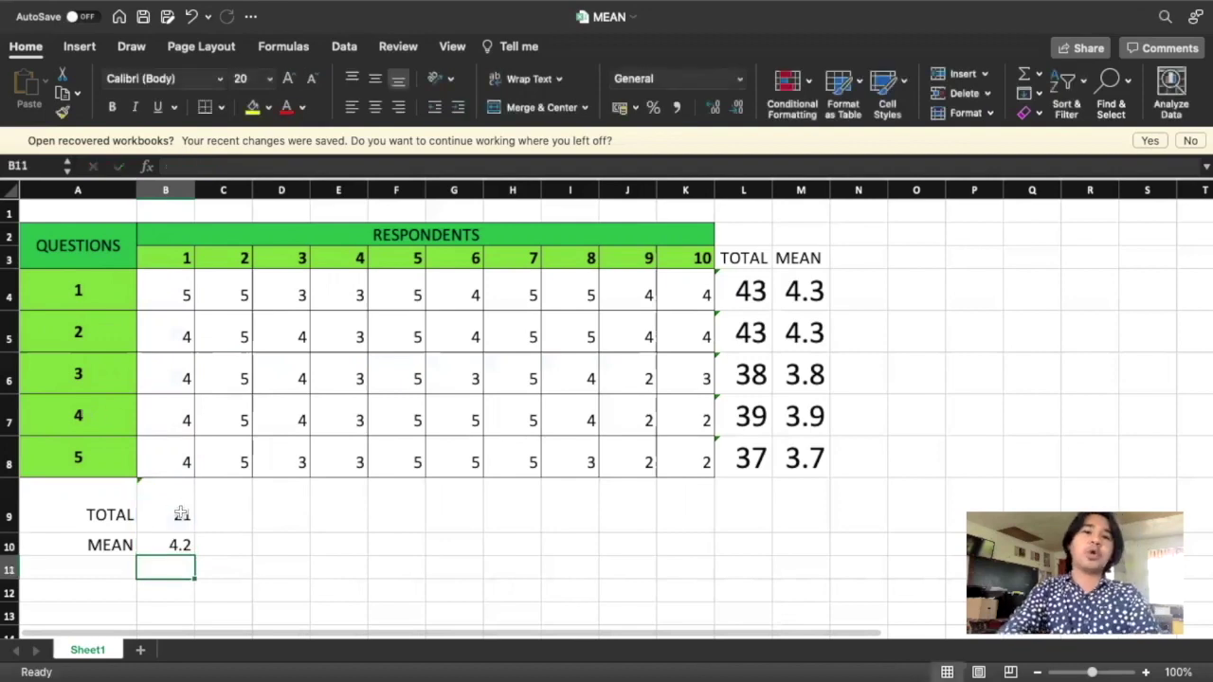
Fill the total formula in B9 and the mean formula in B10 across to column K for all ten respondents.
{"action": "left_click", "coordinate": [181, 514]}
{"action": "left_click_drag", "start_coordinate": [196, 532], "coordinate": [716, 542]}
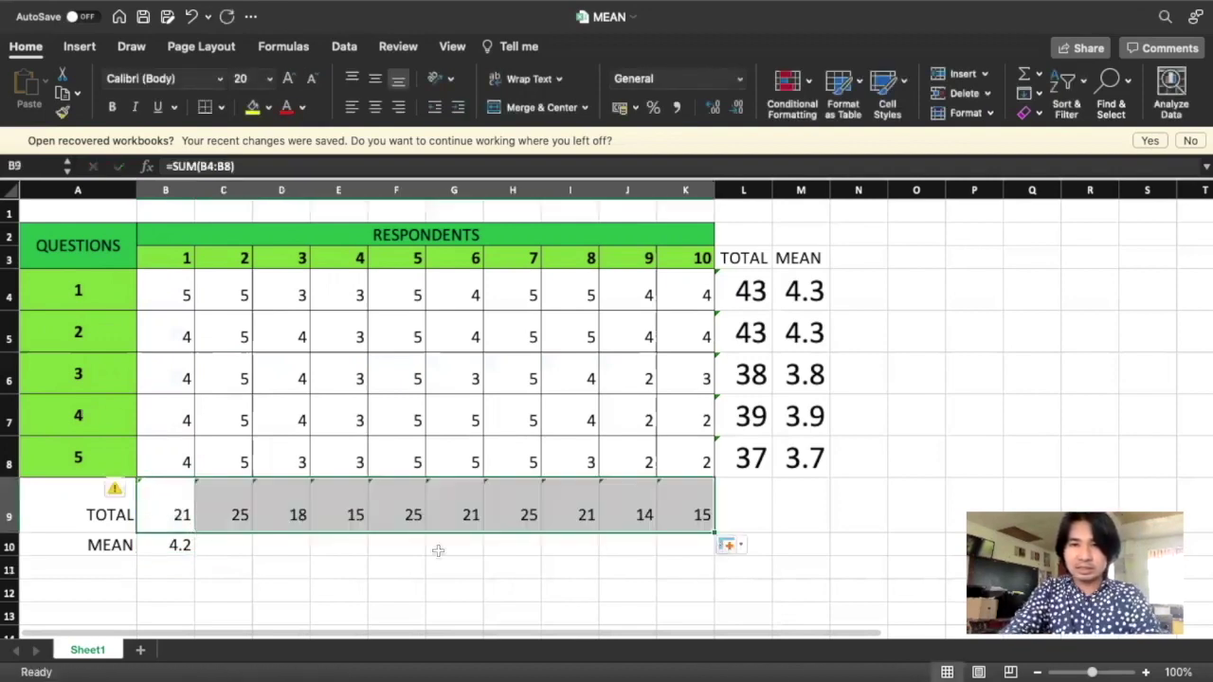
{"action": "left_click", "coordinate": [189, 550]}
{"action": "left_click_drag", "start_coordinate": [194, 556], "coordinate": [716, 569]}
{"action": "left_click", "coordinate": [870, 570]}
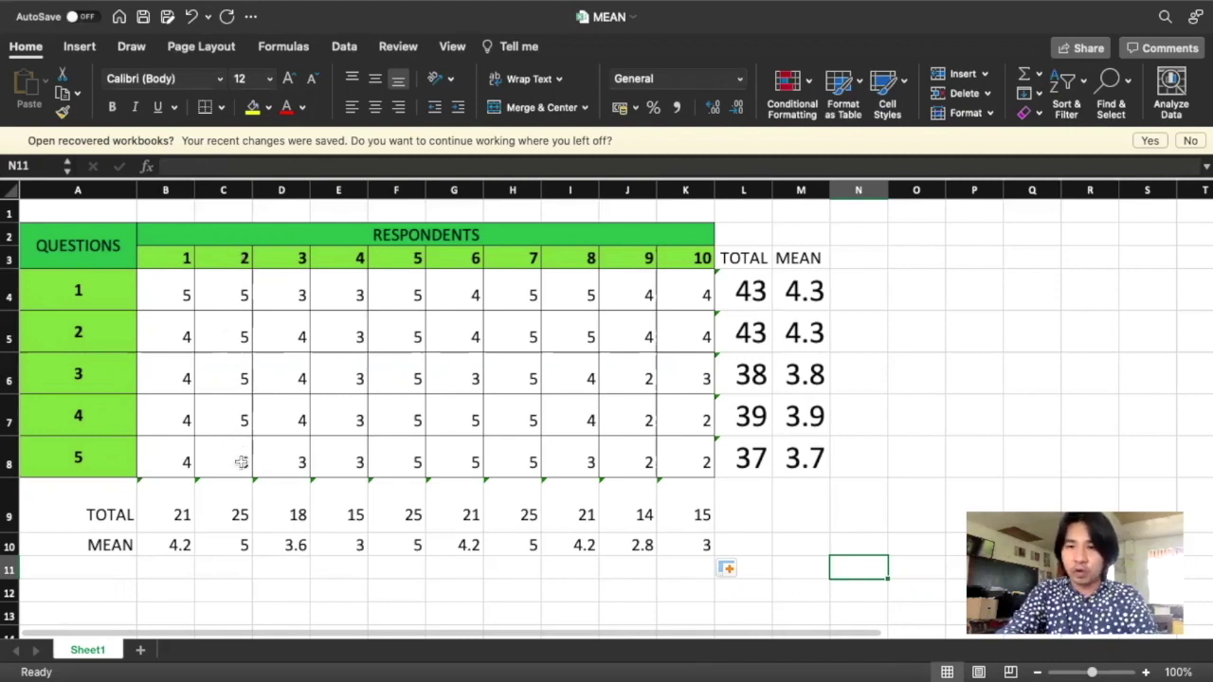
{"action": "left_click", "coordinate": [229, 547]}
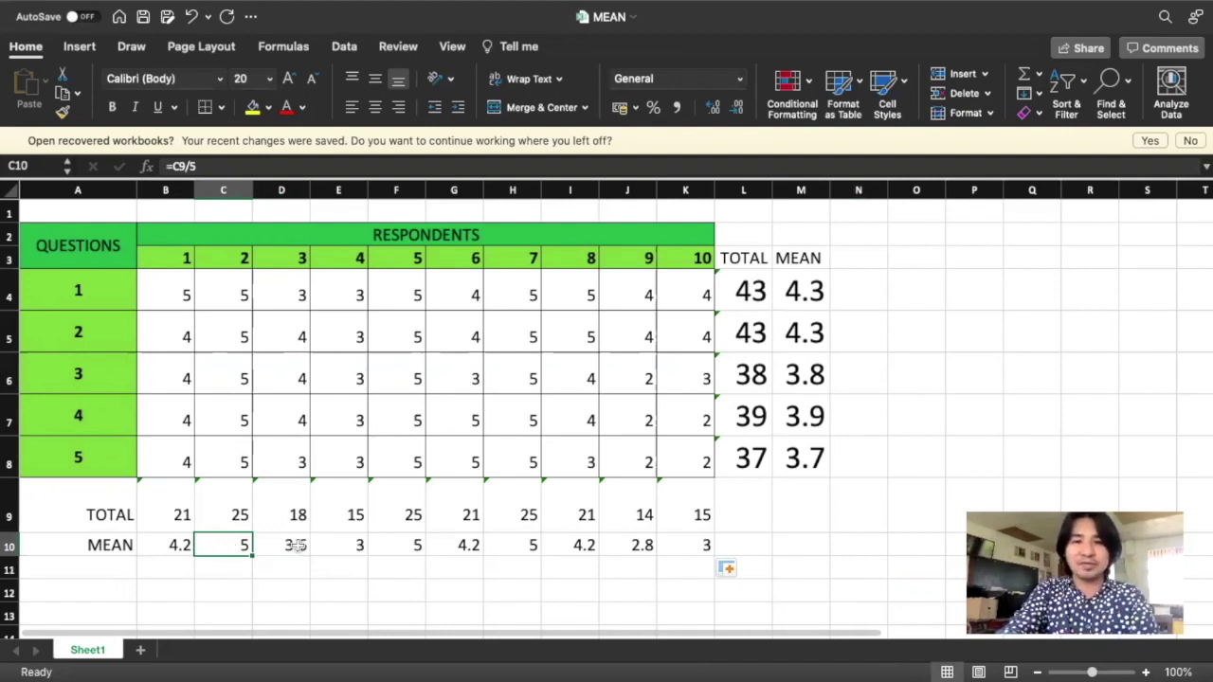
{"action": "left_click", "coordinate": [408, 258]}
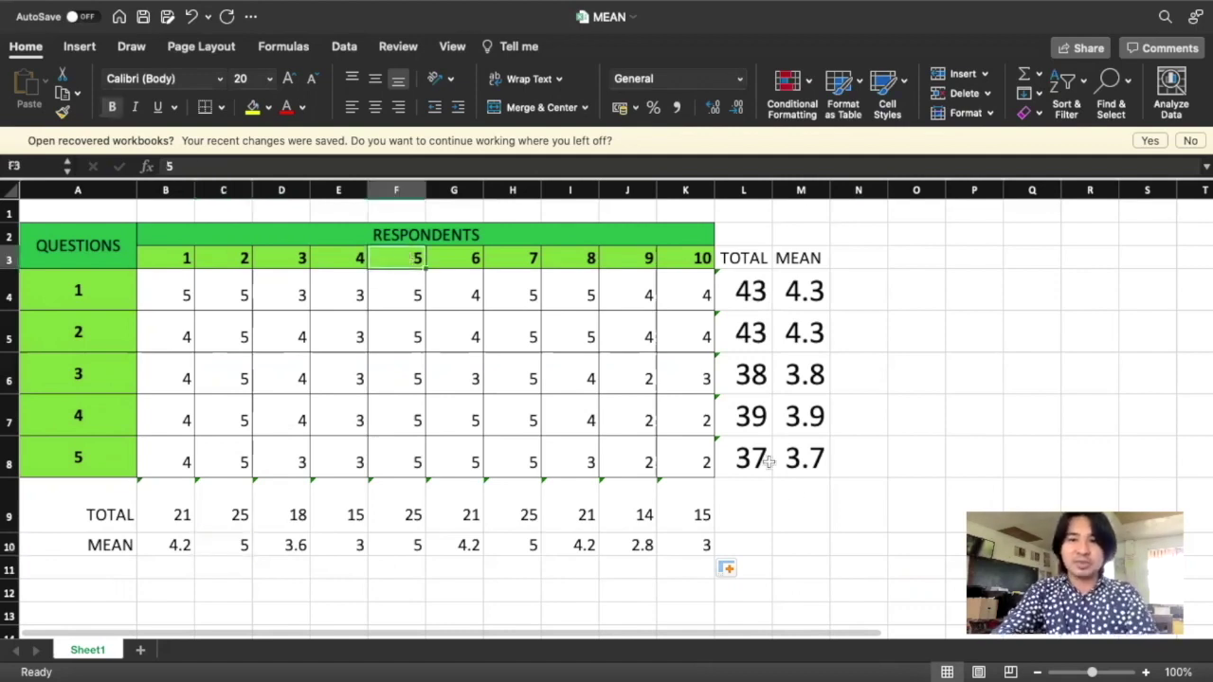
{"action": "left_click", "coordinate": [789, 544]}
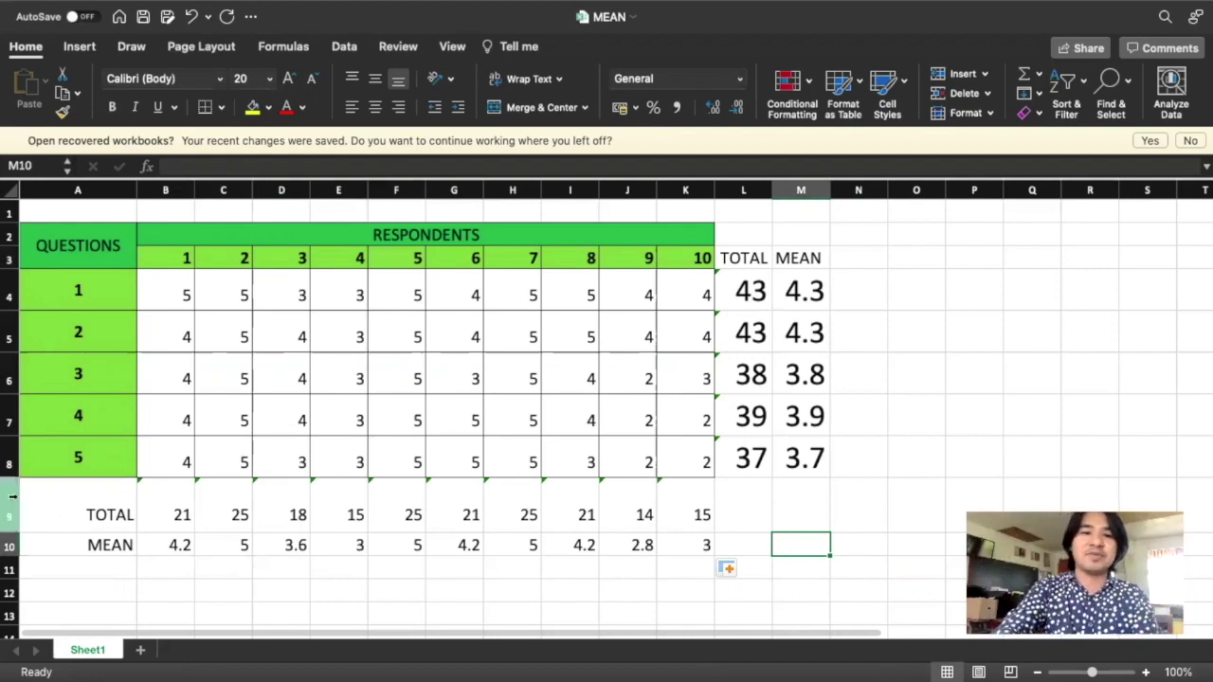
Try font size 48 on the respondents' total and mean rows, A9:K11, and undo it.
{"action": "left_click_drag", "start_coordinate": [74, 490], "coordinate": [716, 568]}
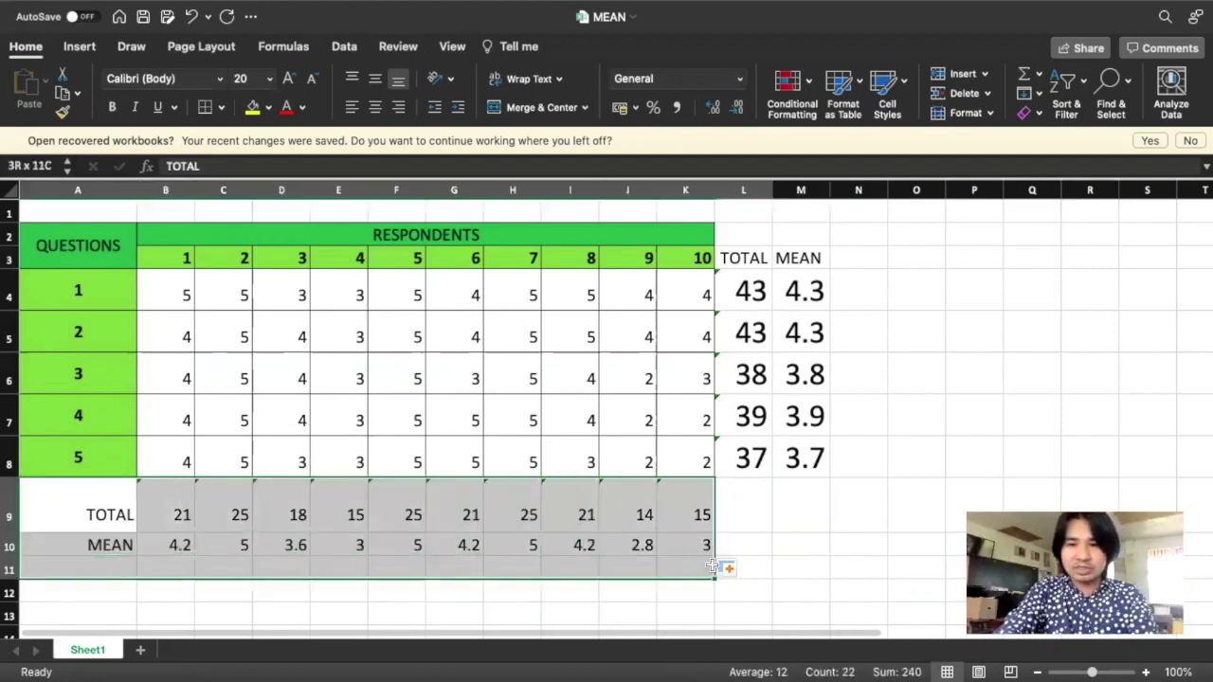
{"action": "left_click", "coordinate": [270, 79]}
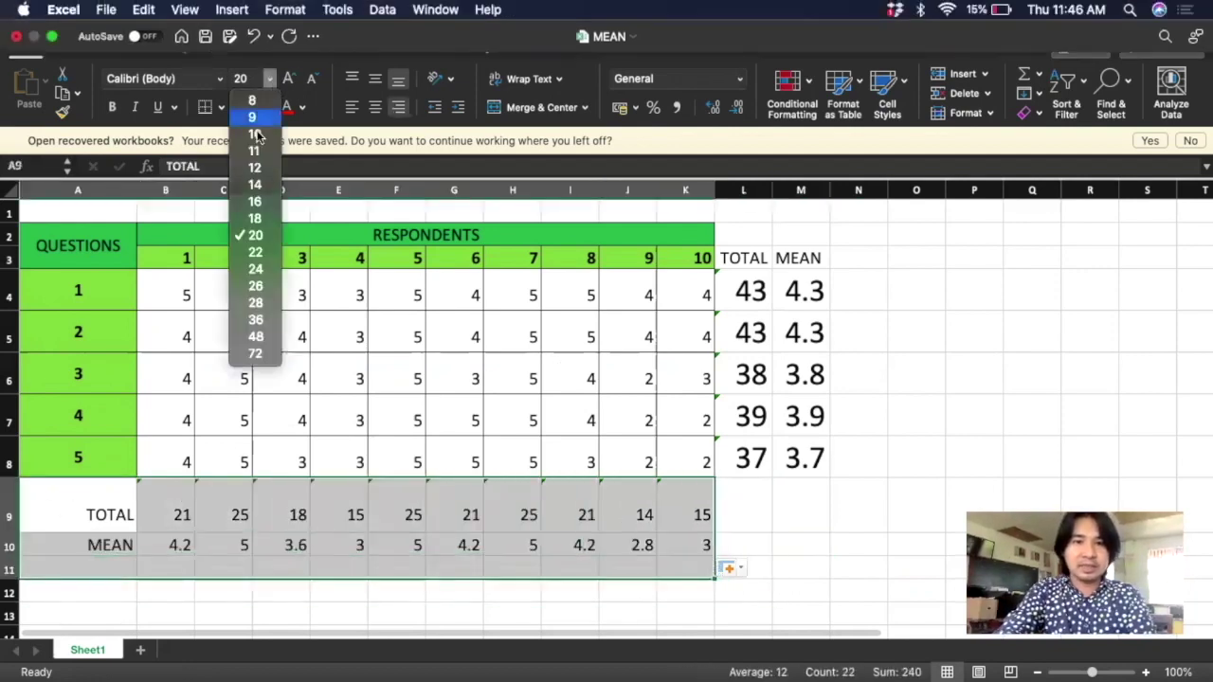
{"action": "left_click", "coordinate": [256, 337]}
{"action": "scroll", "coordinate": [695, 572], "scroll_direction": "down", "scroll_amount": 3}
{"action": "scroll", "coordinate": [695, 573], "scroll_direction": "down", "scroll_amount": 1}
{"action": "scroll", "coordinate": [696, 572], "scroll_direction": "up", "scroll_amount": 1}
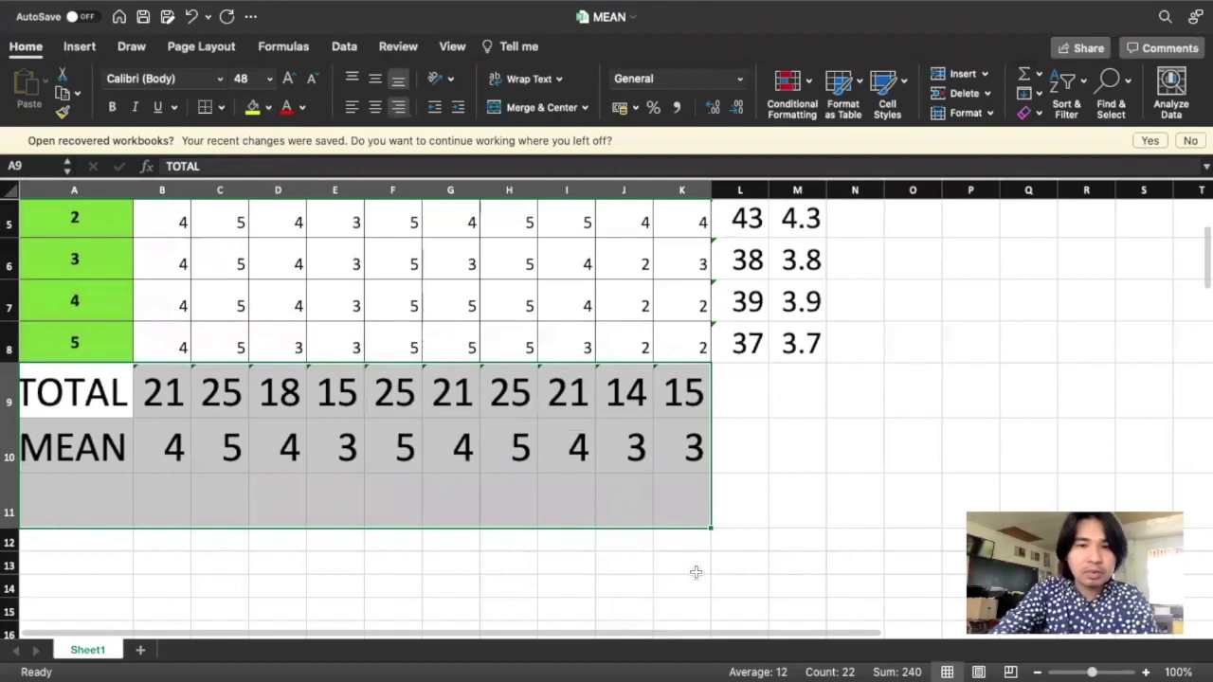
{"action": "key", "text": "super+z"}
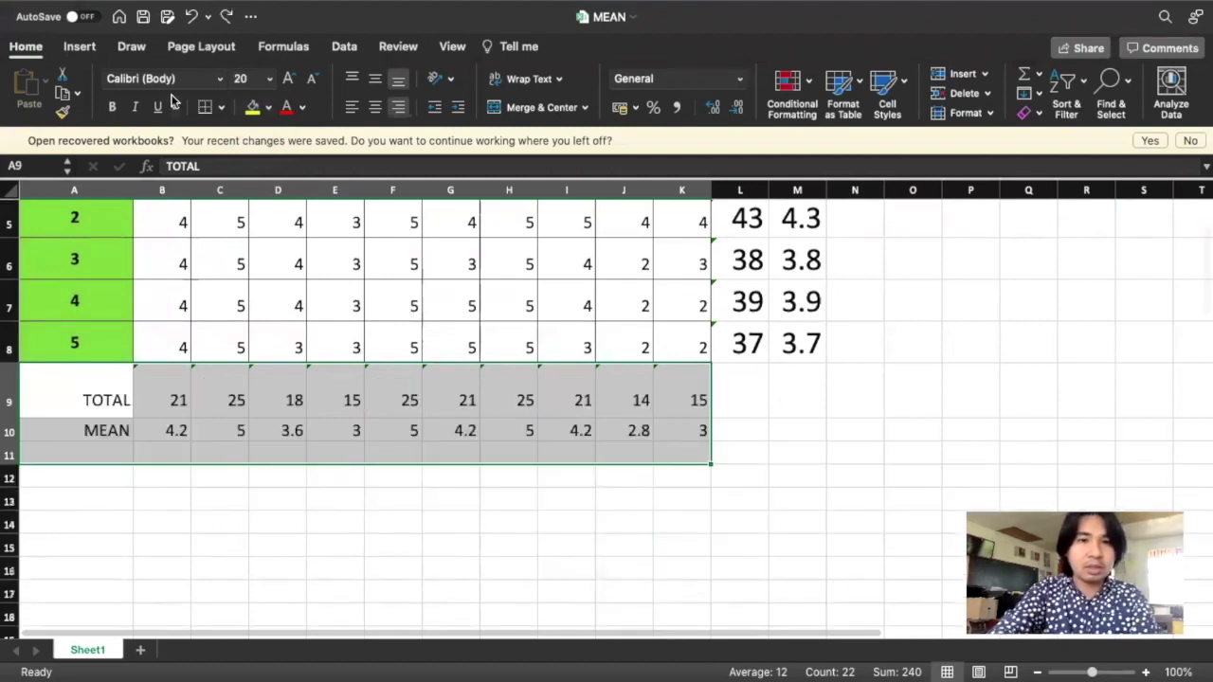
Set the font size of the respondents' total and mean rows, A9:K11, to 26.
{"action": "left_click", "coordinate": [270, 79]}
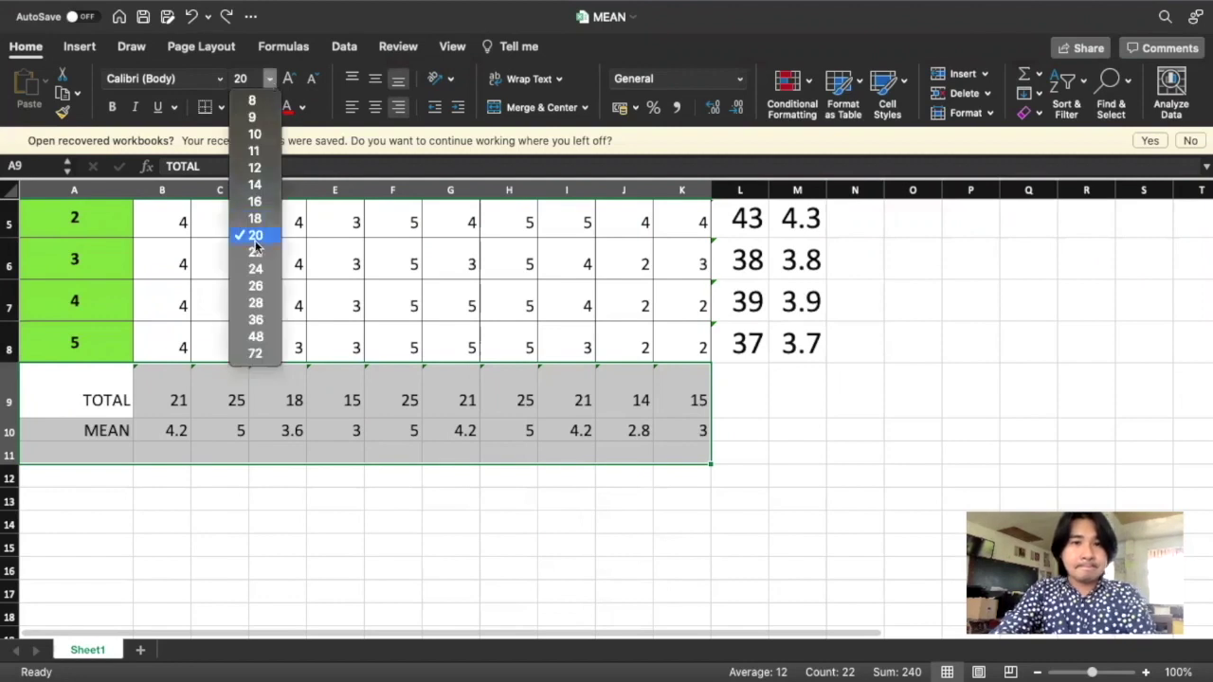
{"action": "left_click", "coordinate": [255, 286]}
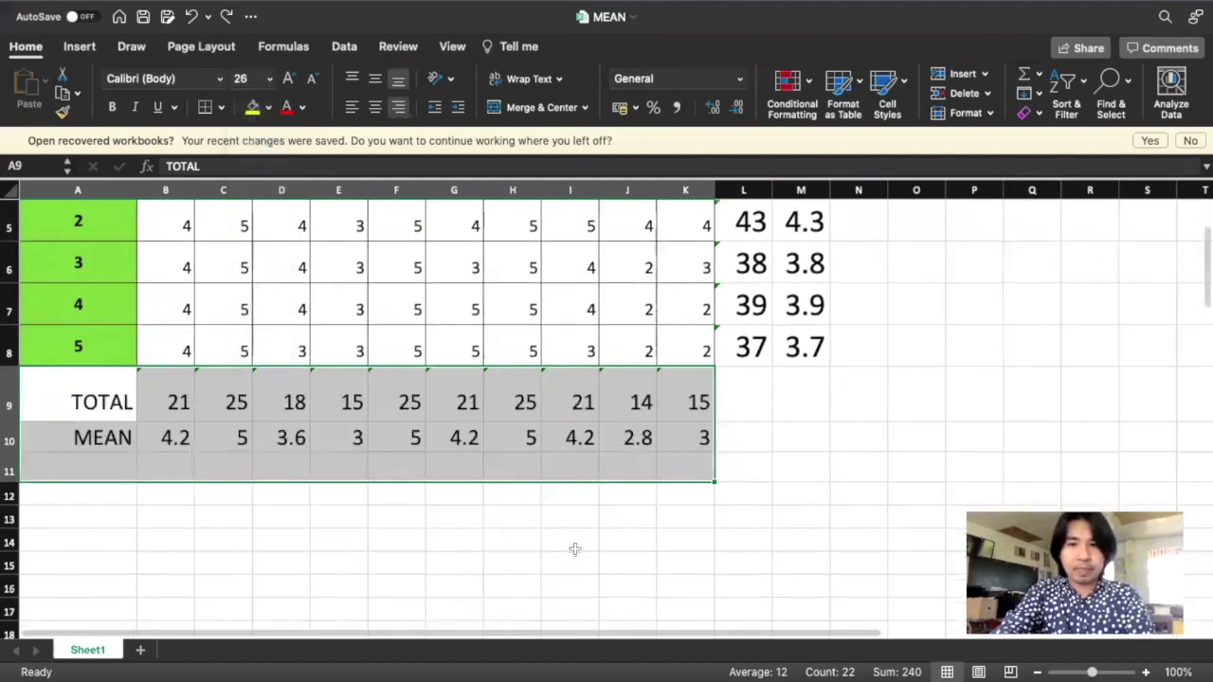
Sum the ten respondents' means in cell L10 with the SUM function over B10:K10.
{"action": "left_click", "coordinate": [752, 441]}
{"action": "type", "text": "=sum"}
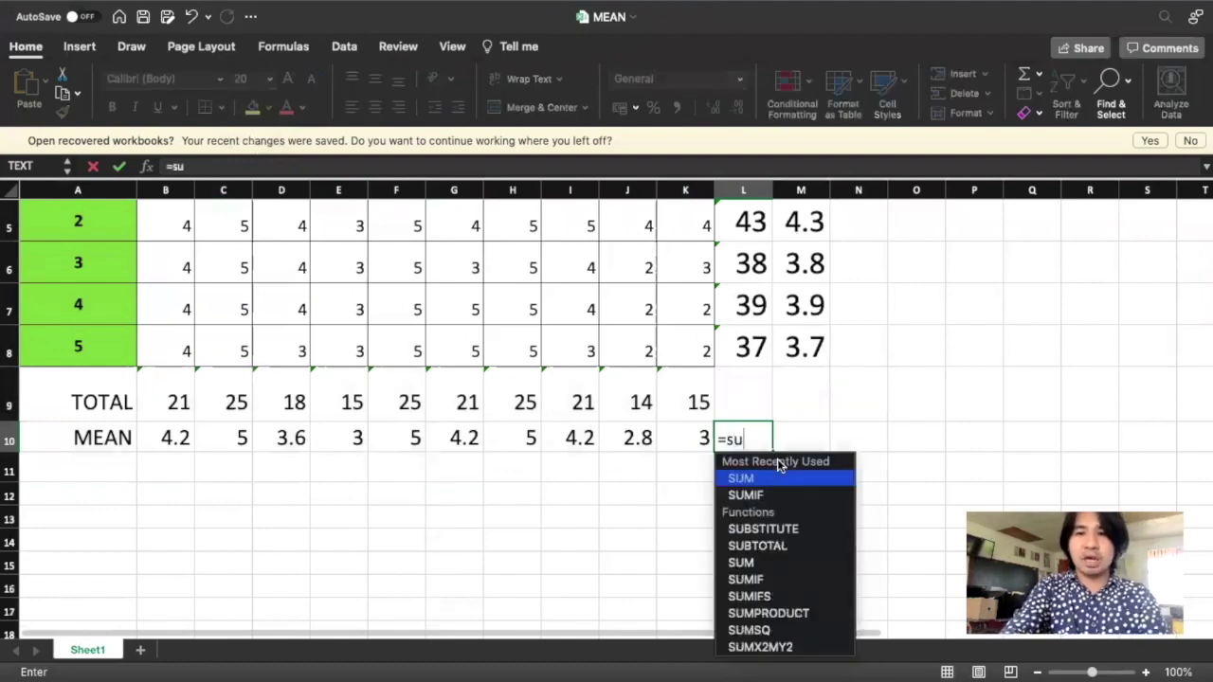
{"action": "double_click", "coordinate": [761, 478]}
{"action": "type", "text": "L11"}
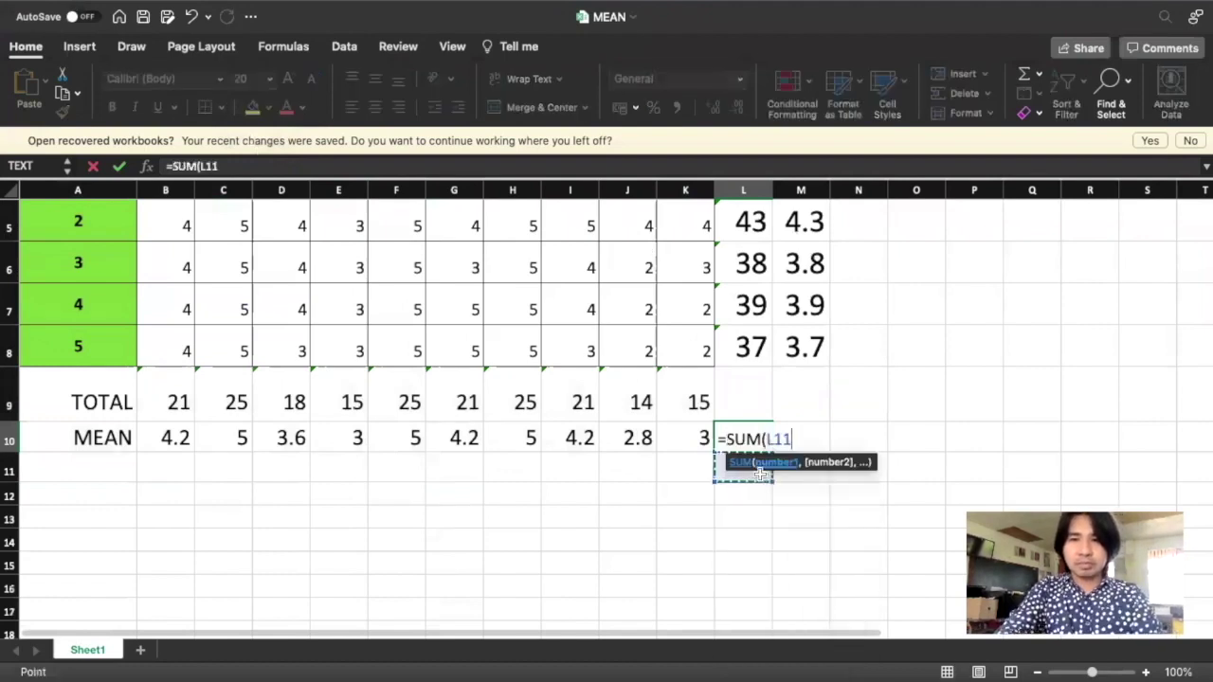
{"action": "key", "text": "BackSpace"}
{"action": "key", "text": "BackSpace"}
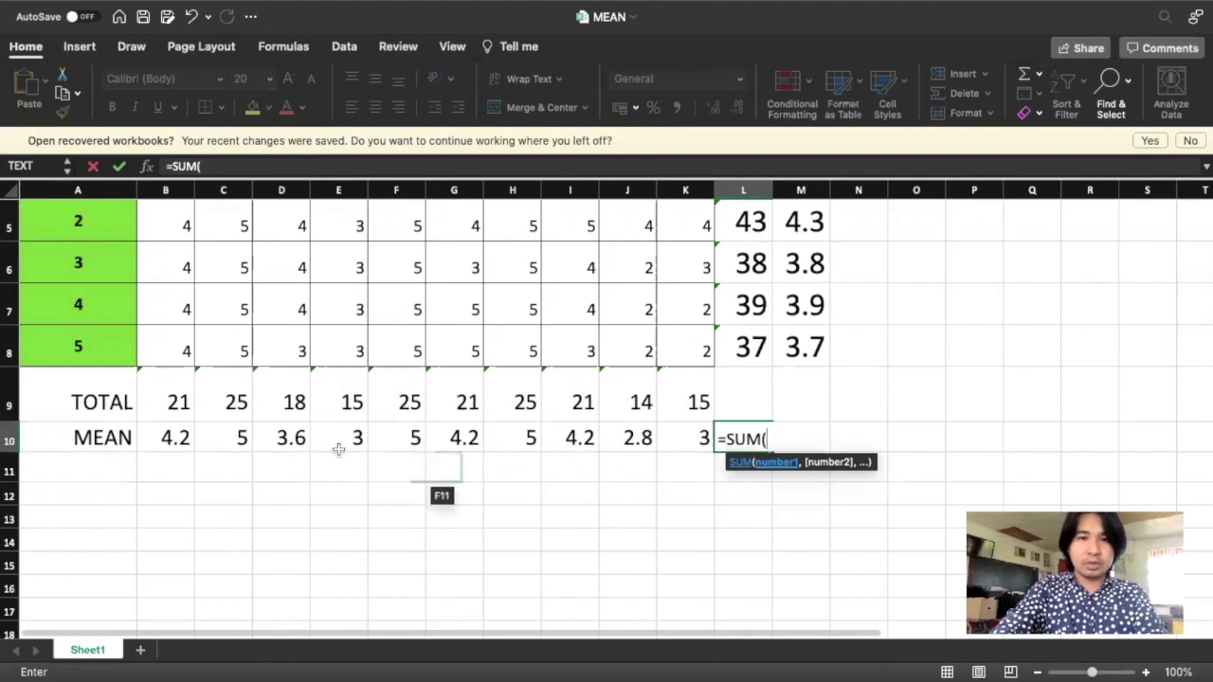
{"action": "left_click", "coordinate": [168, 439]}
{"action": "left_click_drag", "start_coordinate": [402, 436], "coordinate": [686, 435]}
{"action": "key", "text": "Return"}
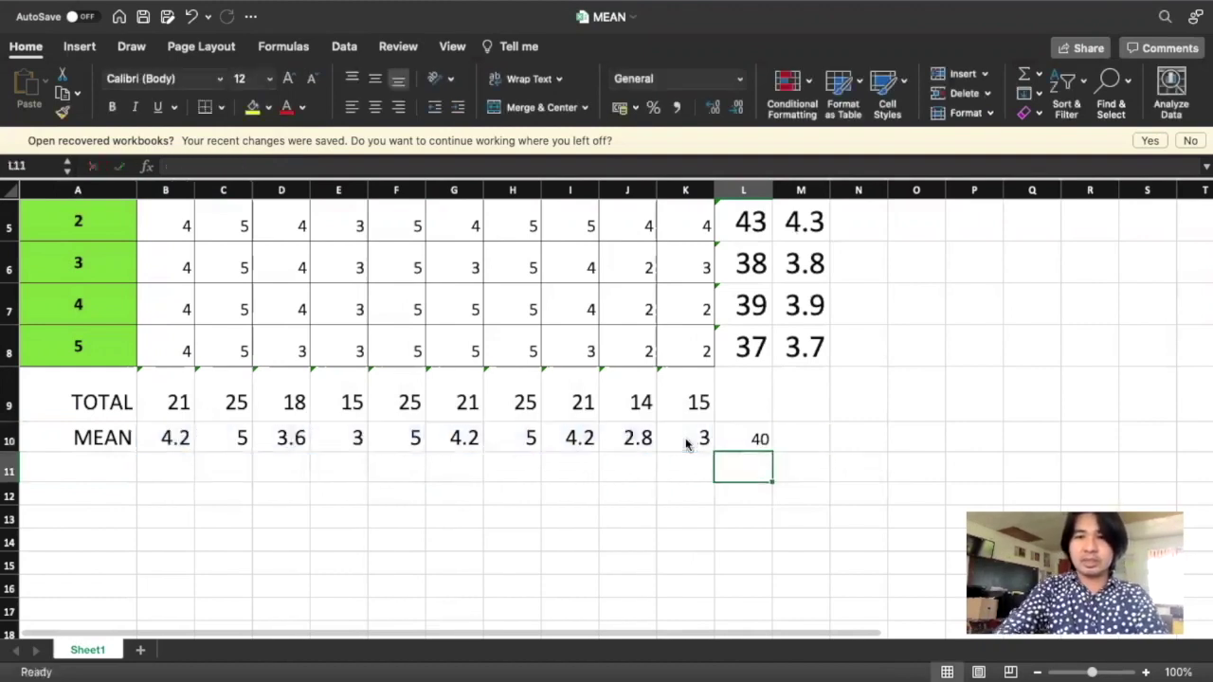
Calculate the overall mean of the respondents' means in cell M10 with the formula =L10/10.
{"action": "left_click", "coordinate": [738, 441]}
{"action": "left_click", "coordinate": [806, 441]}
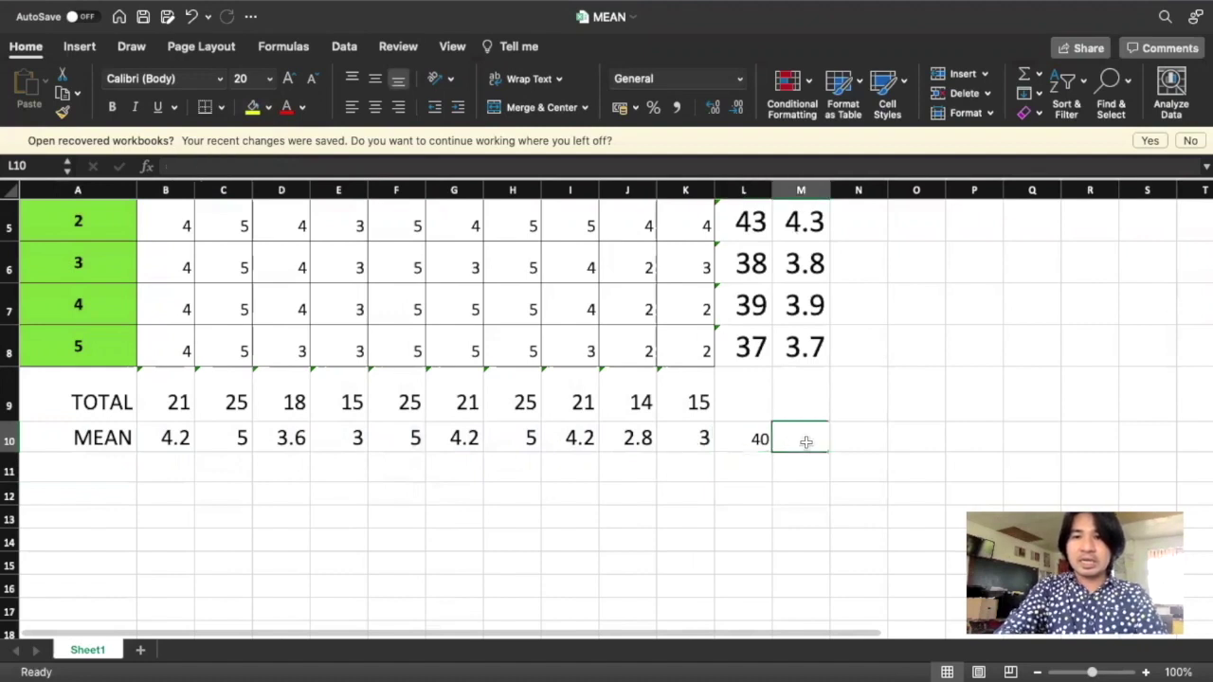
{"action": "type", "text": "="}
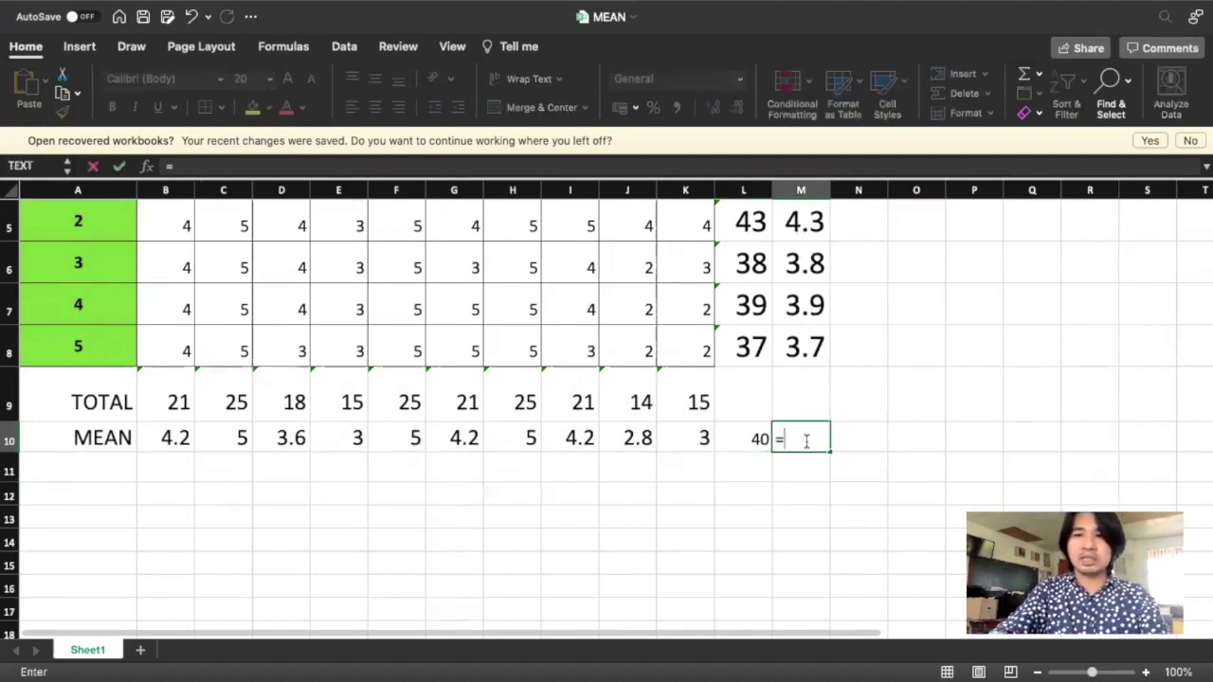
{"action": "left_click", "coordinate": [734, 438]}
{"action": "type", "text": "/"}
{"action": "scroll", "coordinate": [699, 373], "scroll_direction": "up", "scroll_amount": 3}
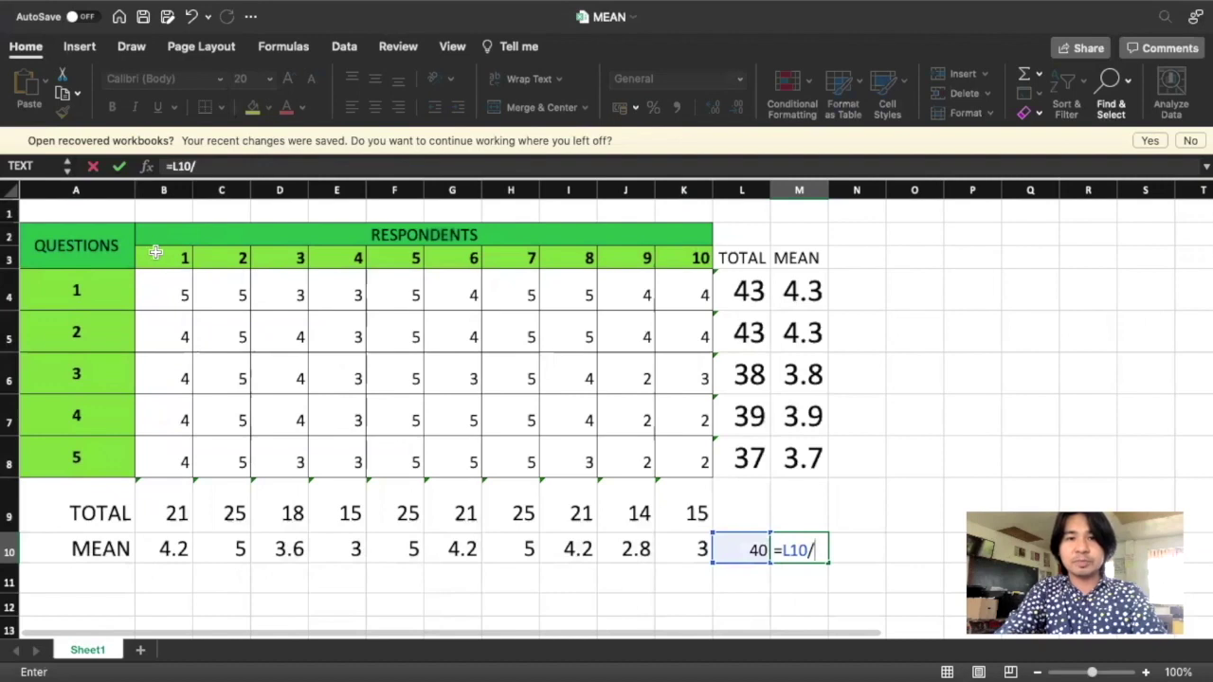
{"action": "type", "text": "10"}
{"action": "key", "text": "Return"}
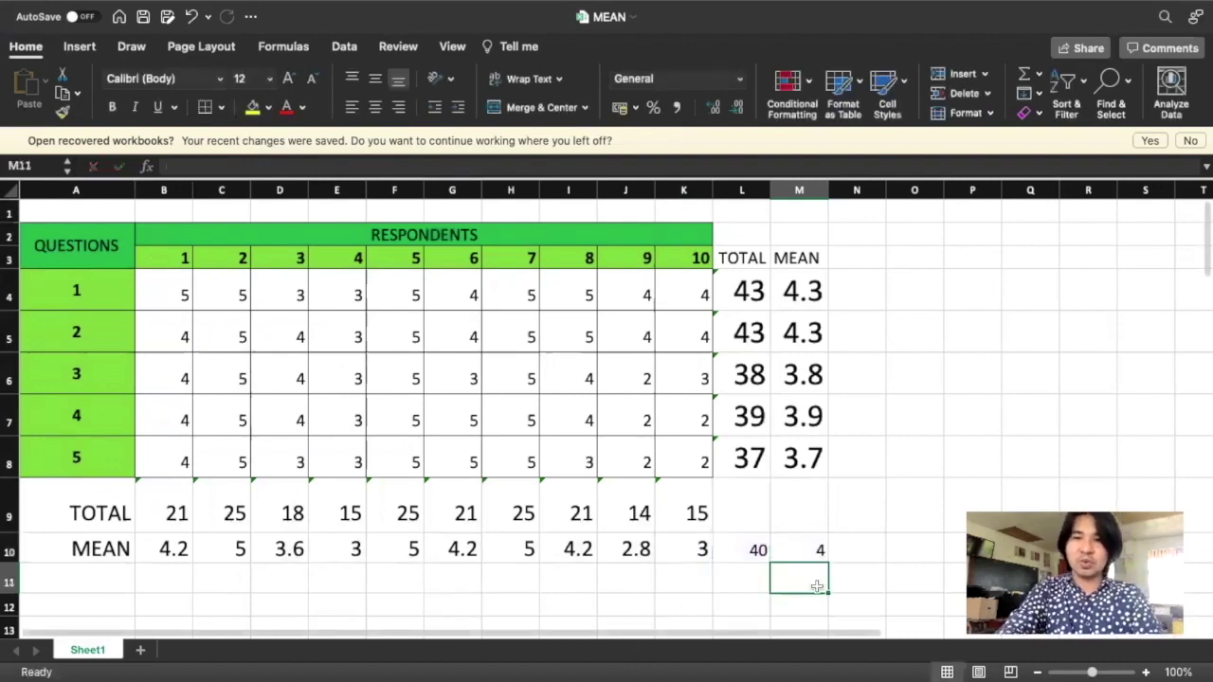
{"action": "left_click", "coordinate": [810, 550]}
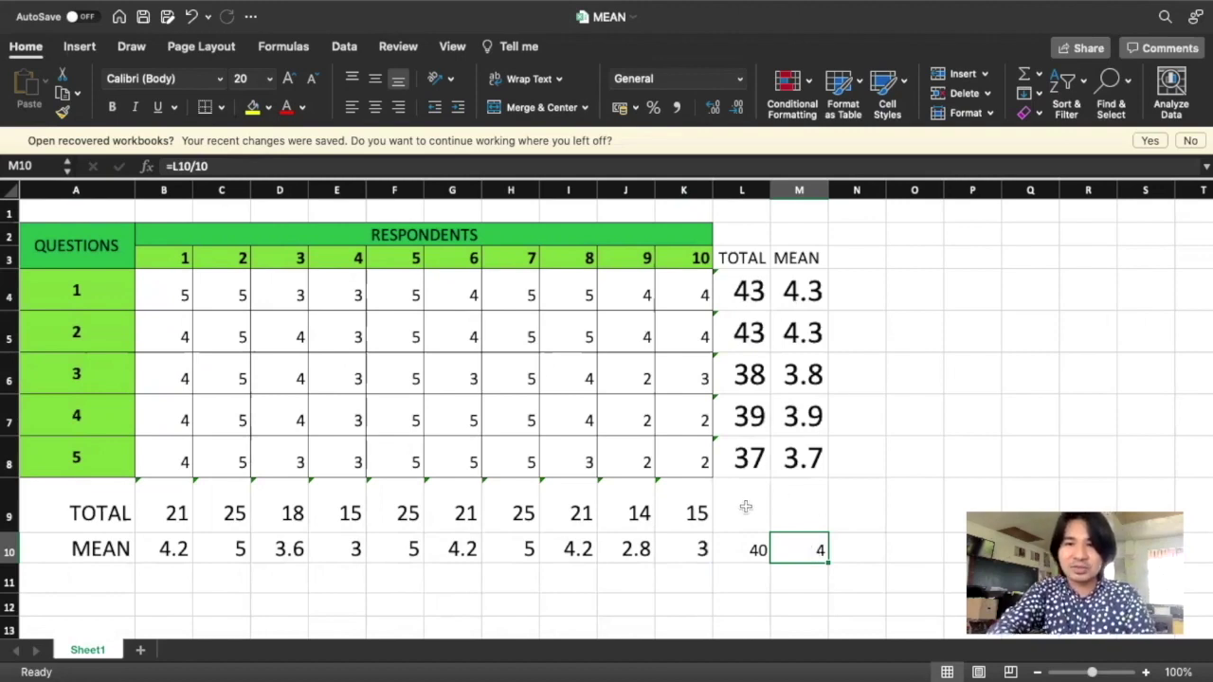
{"action": "left_click", "coordinate": [809, 505]}
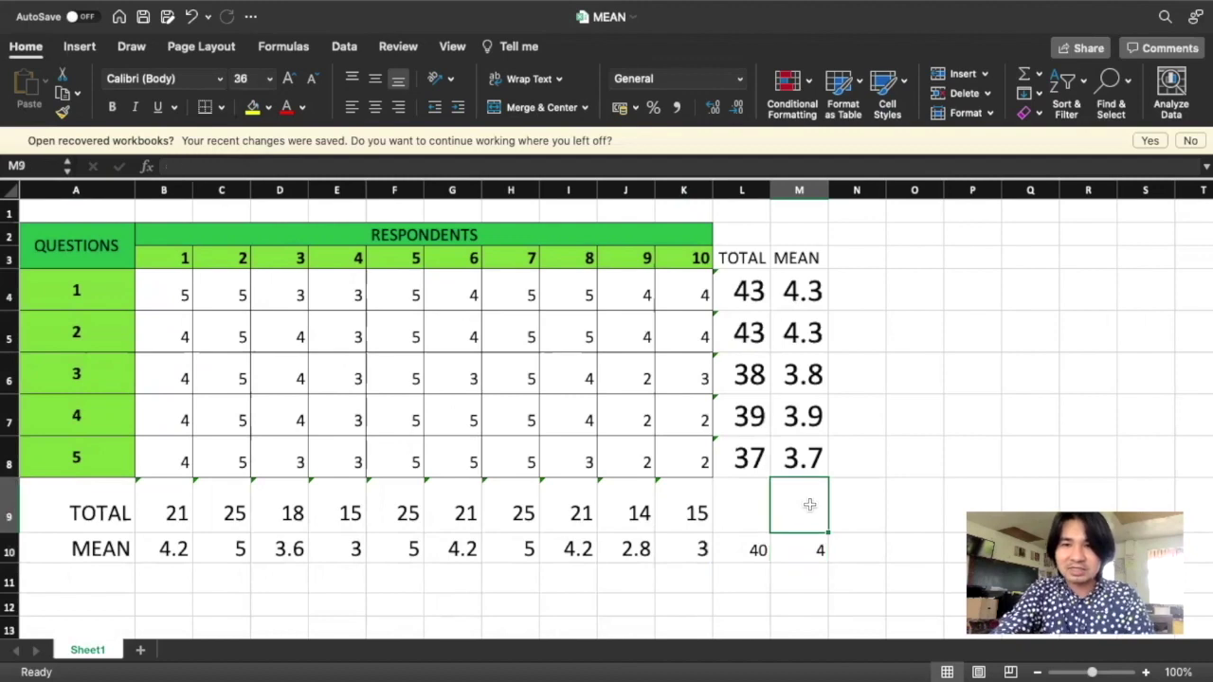
Sum the five questions' means in cell M9 with the SUM function over M4:M8.
{"action": "type", "text": "="}
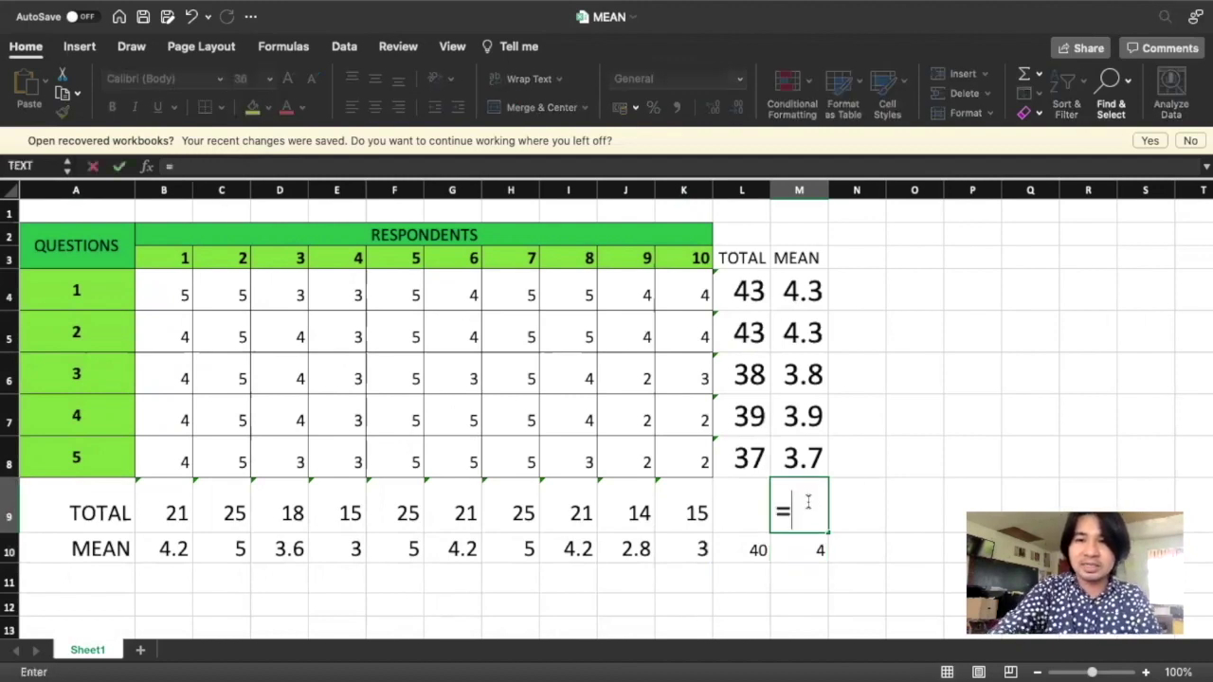
{"action": "type", "text": "sum"}
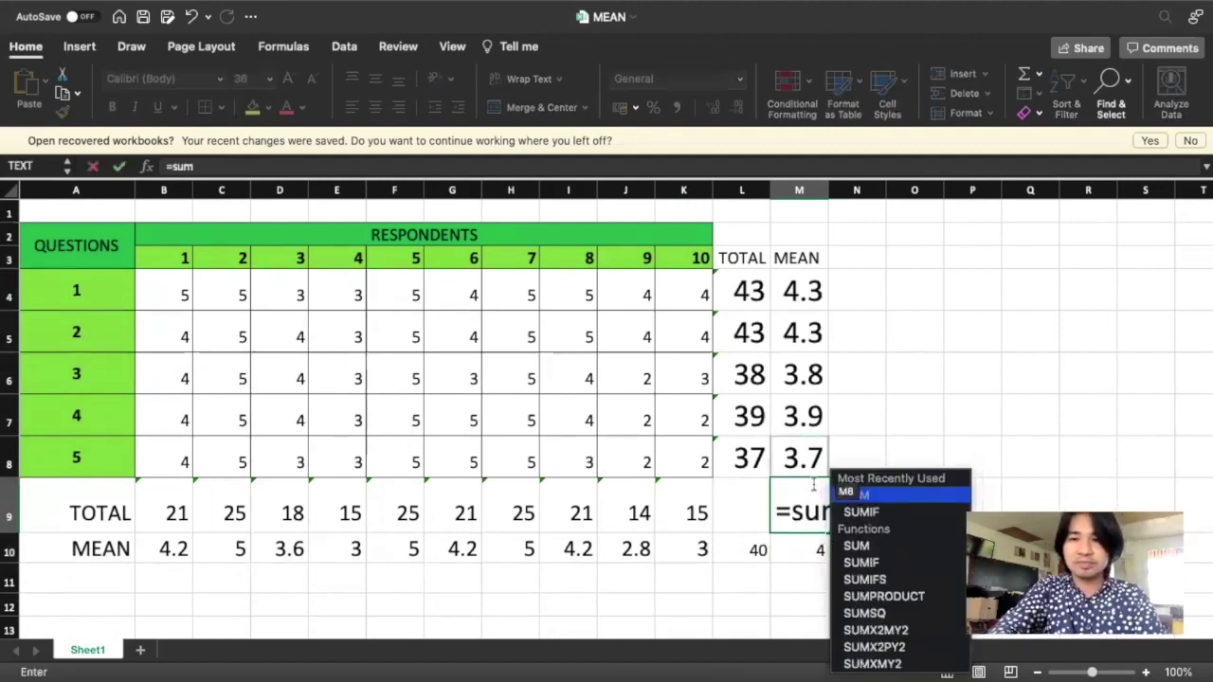
{"action": "left_click", "coordinate": [886, 495]}
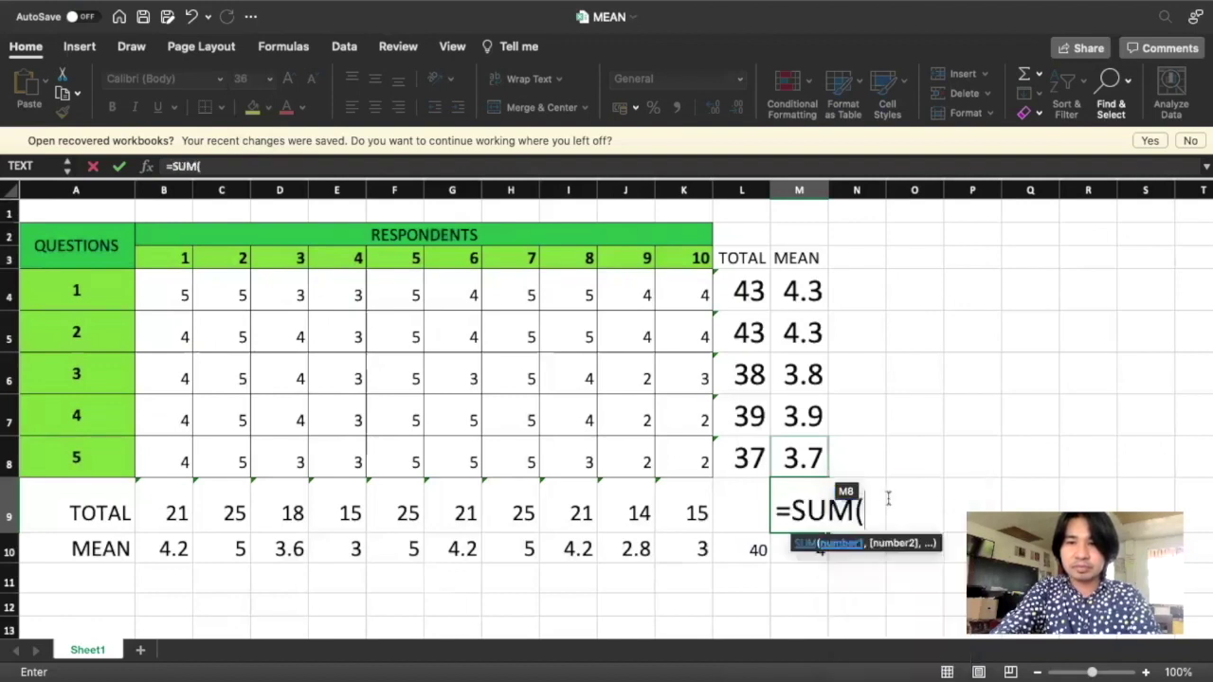
{"action": "left_click", "coordinate": [888, 496]}
{"action": "left_click_drag", "start_coordinate": [801, 290], "coordinate": [803, 454]}
{"action": "key", "text": "Return"}
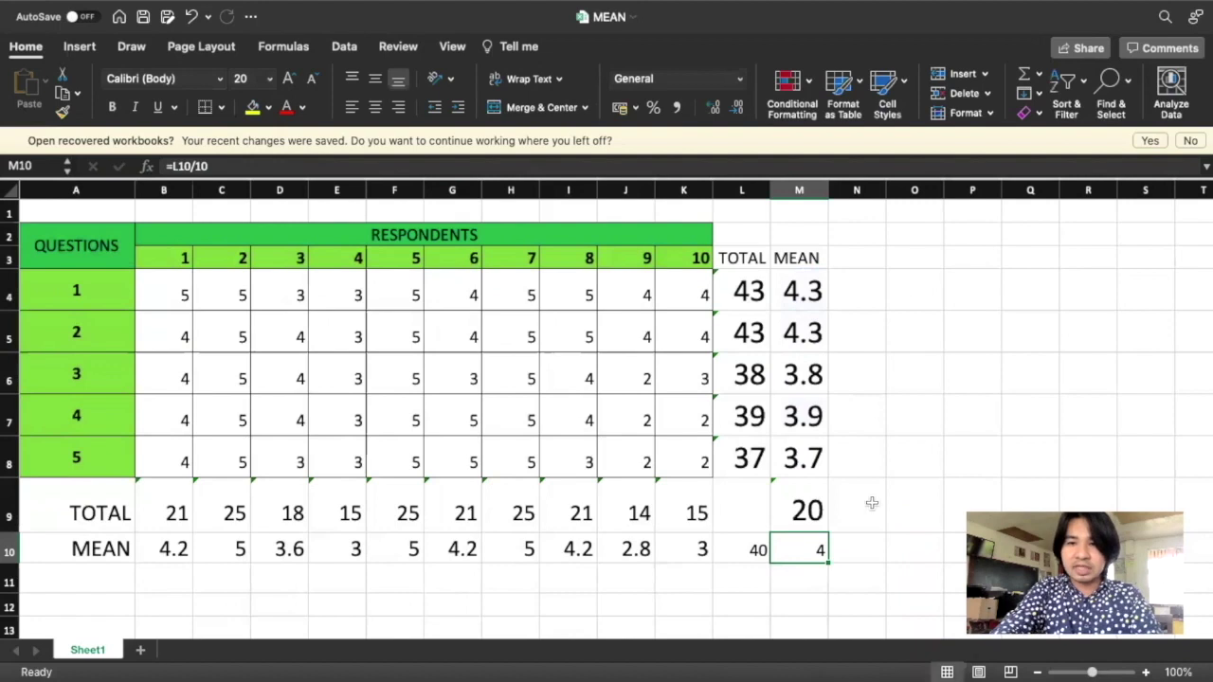
Calculate the overall mean of the questions' means in cell N9 with the formula =M9/5.
{"action": "left_click", "coordinate": [862, 500]}
{"action": "type", "text": "="}
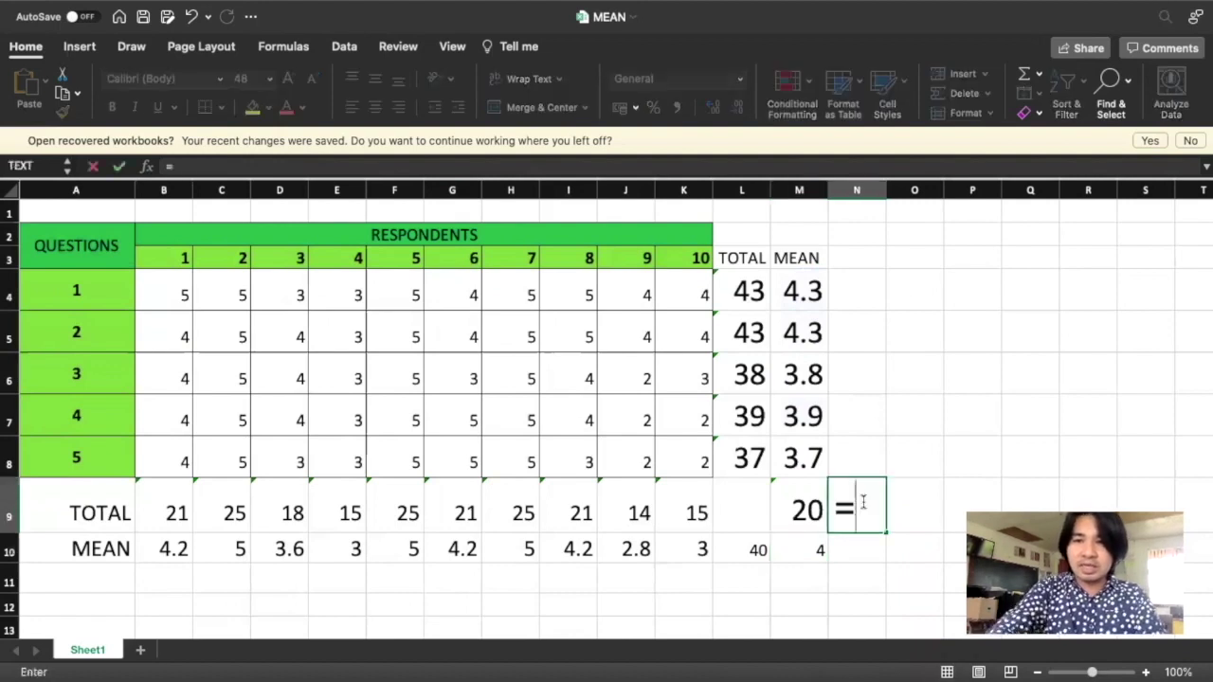
{"action": "left_click", "coordinate": [801, 507]}
{"action": "type", "text": "/"}
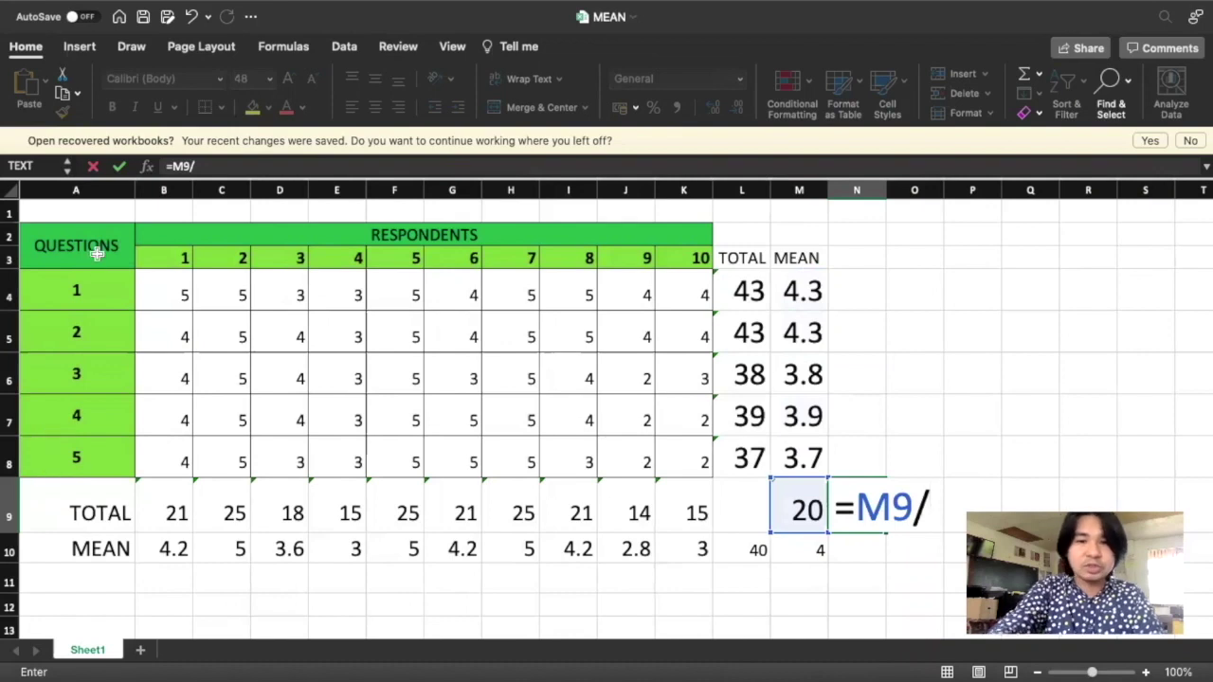
{"action": "type", "text": "4"}
{"action": "key", "text": "BackSpace"}
{"action": "type", "text": "5"}
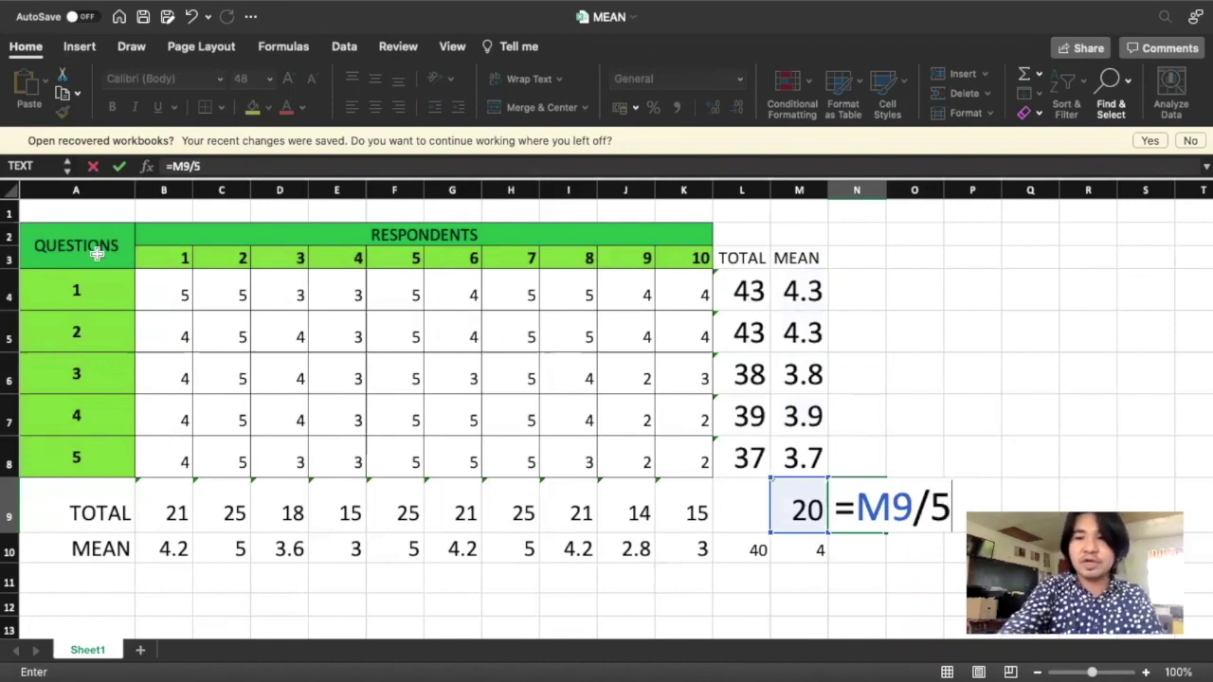
{"action": "key", "text": "Return"}
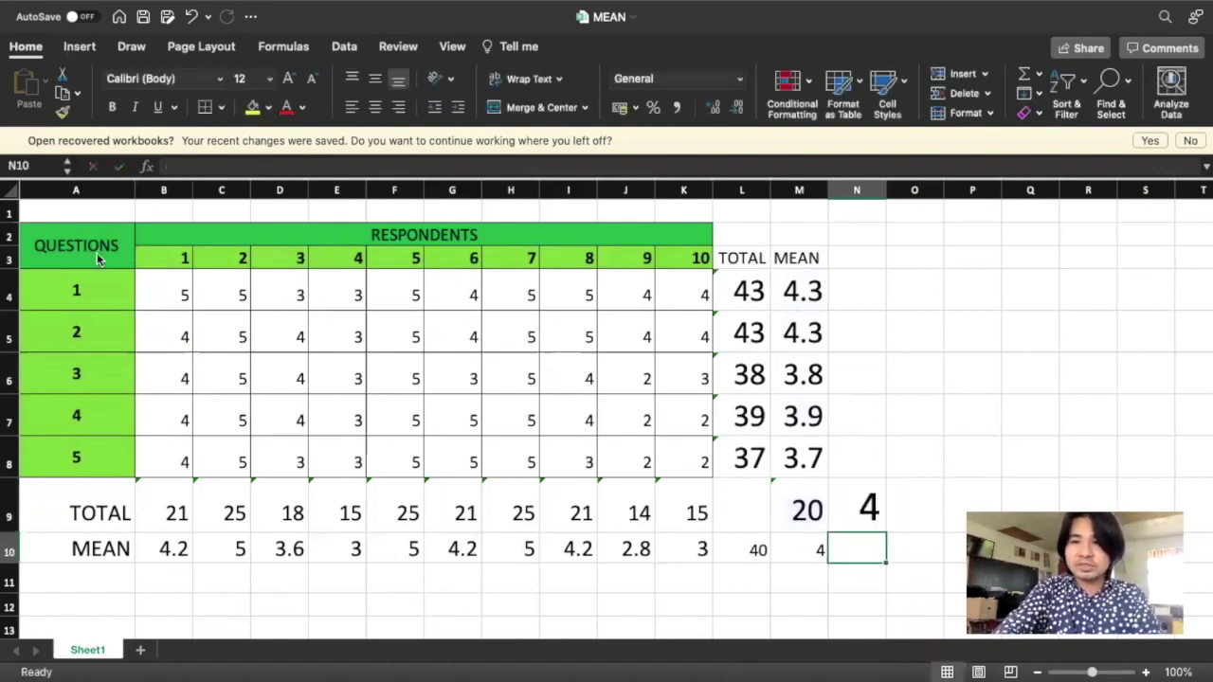
Fill the two overall mean cells, N9 and M10, with the standard red color.
{"action": "left_click", "coordinate": [864, 502]}
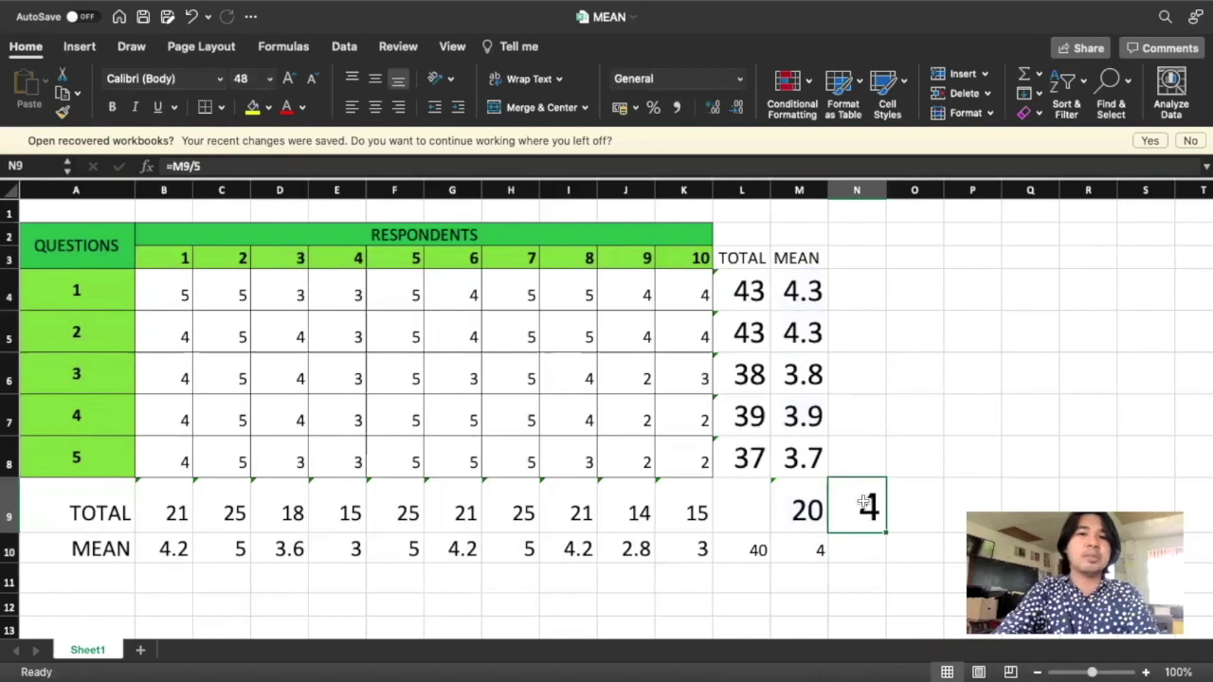
{"action": "left_click", "coordinate": [268, 110]}
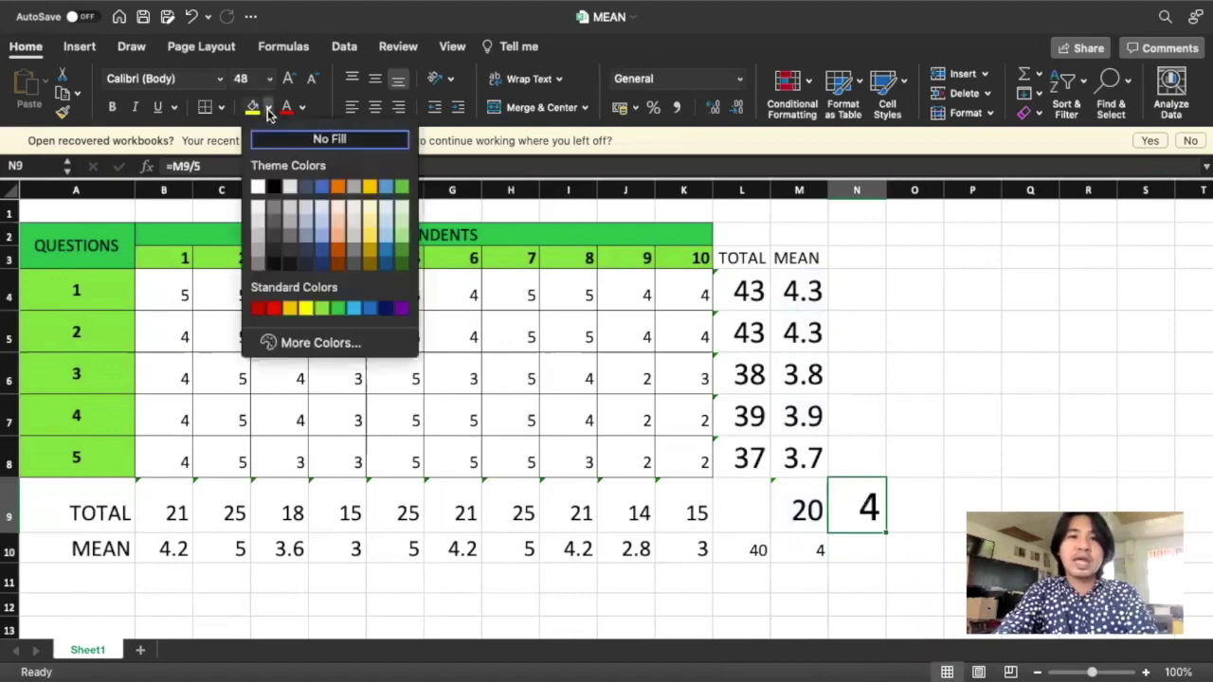
{"action": "left_click", "coordinate": [274, 309]}
{"action": "left_click", "coordinate": [803, 545]}
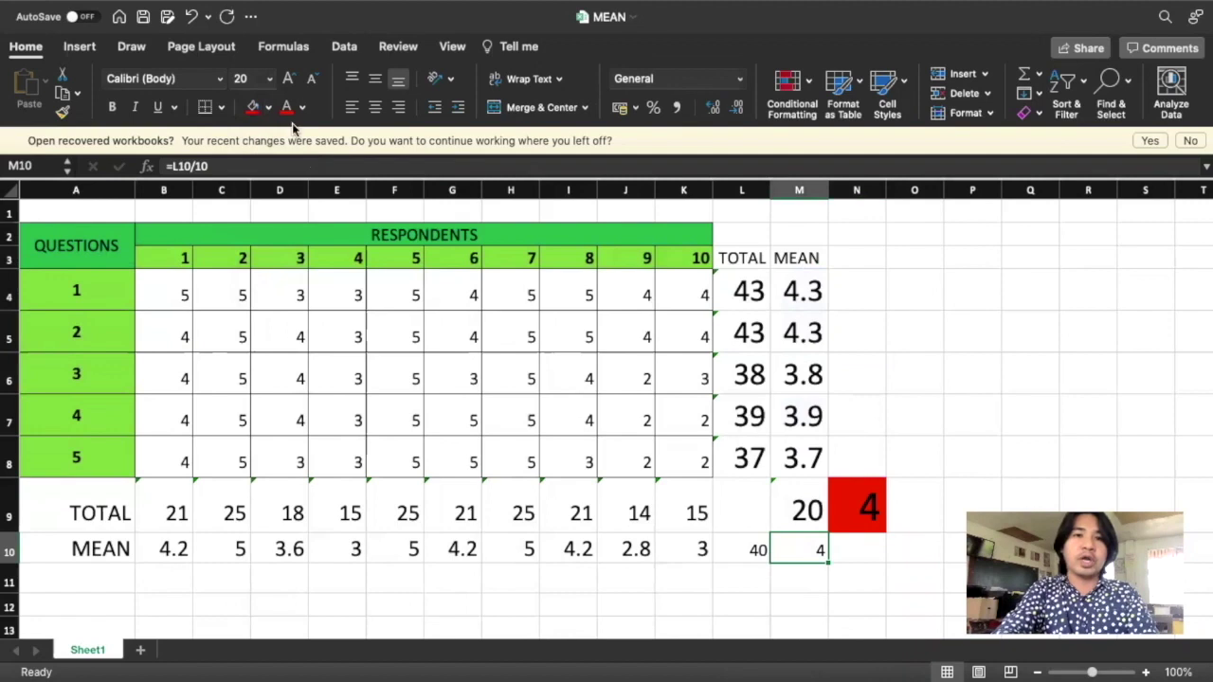
{"action": "left_click", "coordinate": [252, 106]}
{"action": "left_click", "coordinate": [1071, 347]}
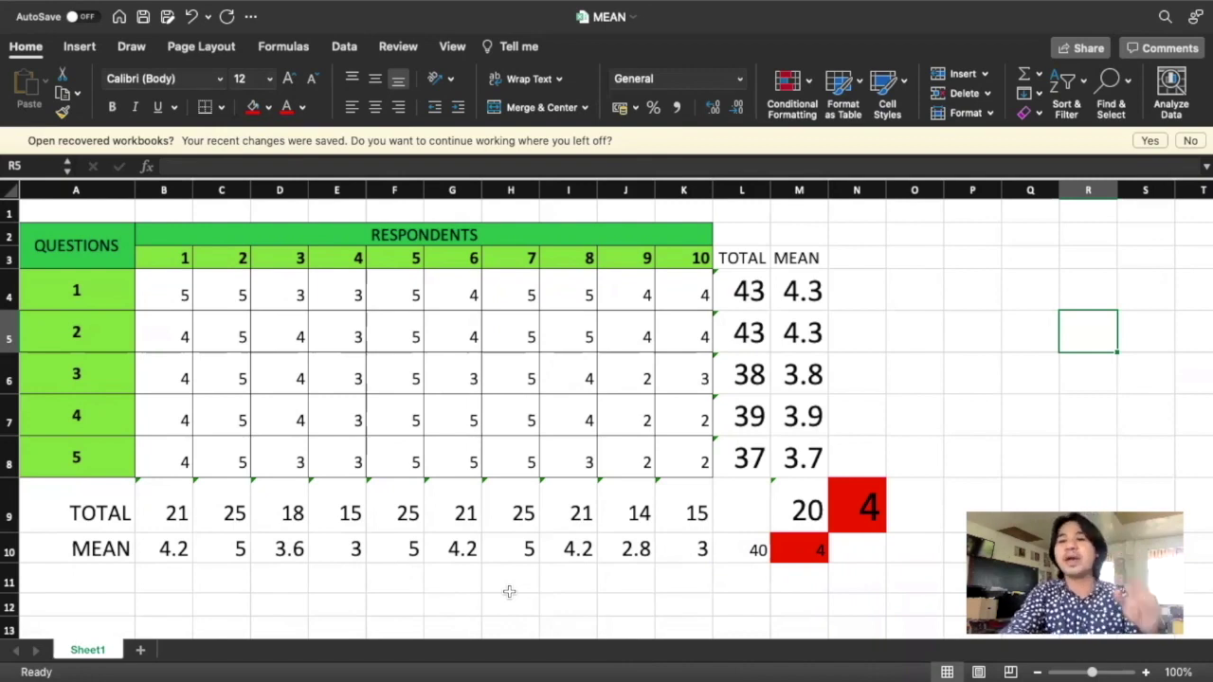
{"action": "left_click", "coordinate": [810, 556]}
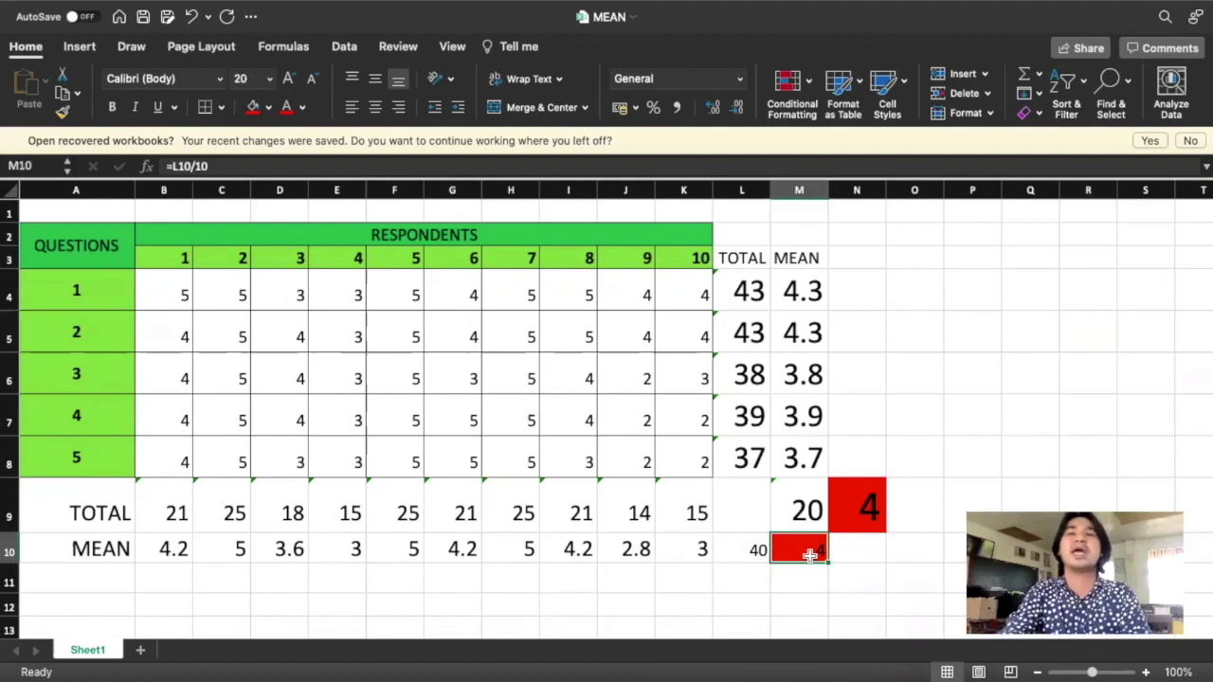